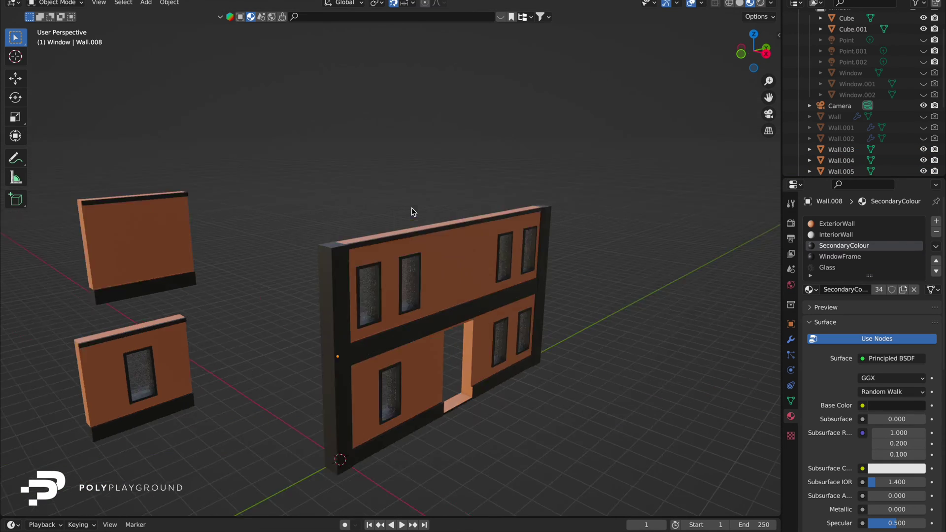
- Duplicate the plain upper wall panel along the X axis, and duplicate the selected wall assembly along the same axis
{"action": "key", "text": "shift+d"}
{"action": "key", "text": "x"}
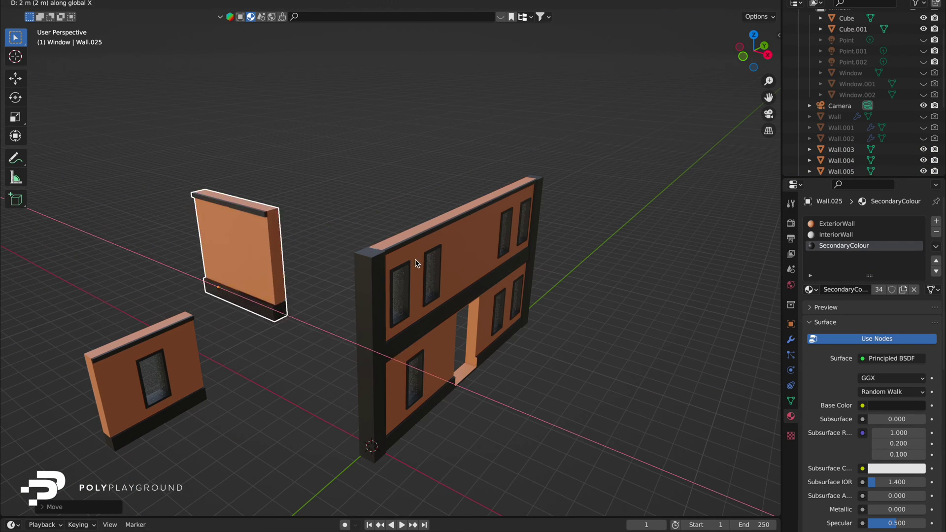
{"action": "left_click", "coordinate": [401, 410]}
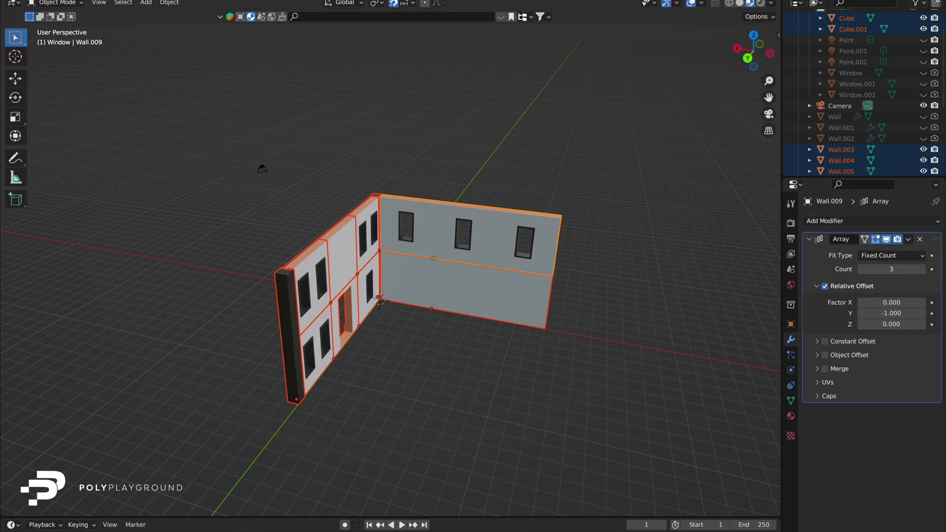
{"action": "key", "text": "shift+d"}
{"action": "key", "text": "x"}
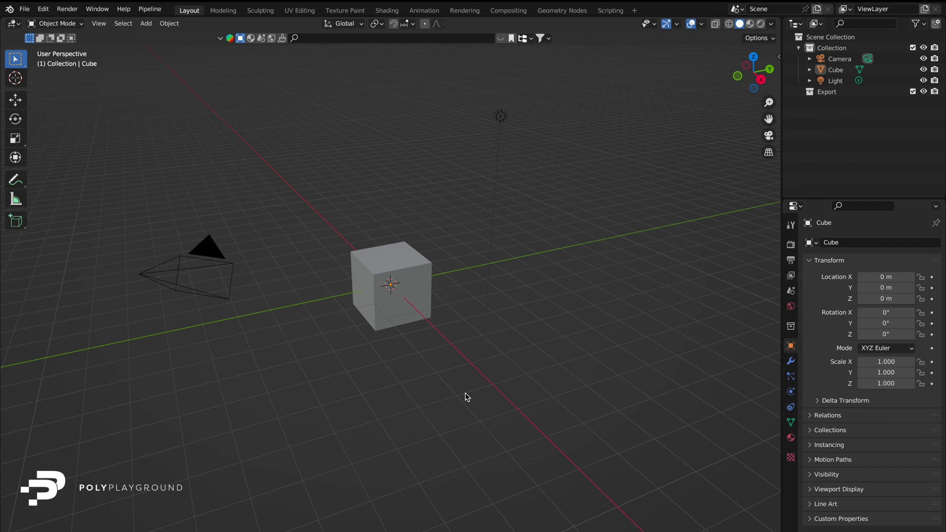
- Delete the default cube and add a new cube mesh at the world origin
{"action": "left_click", "coordinate": [400, 298]}
{"action": "key", "text": "x"}
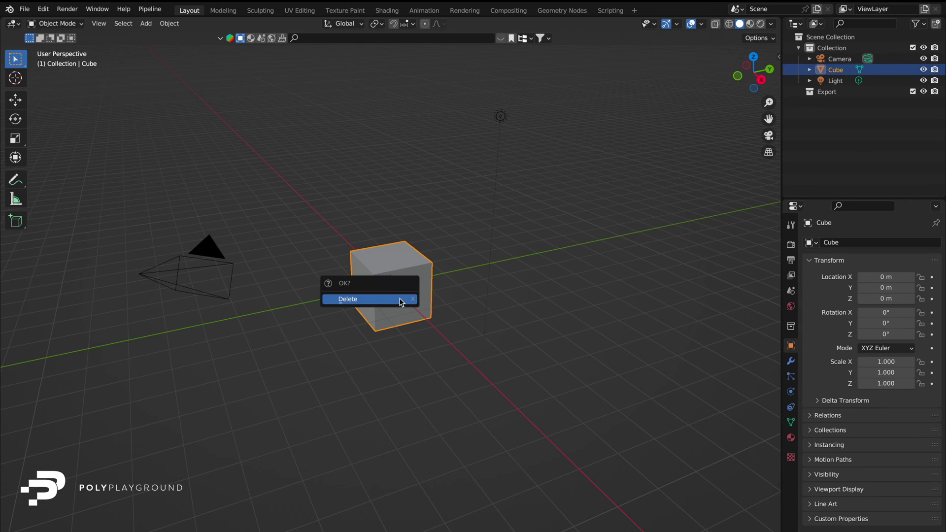
{"action": "left_click", "coordinate": [400, 300]}
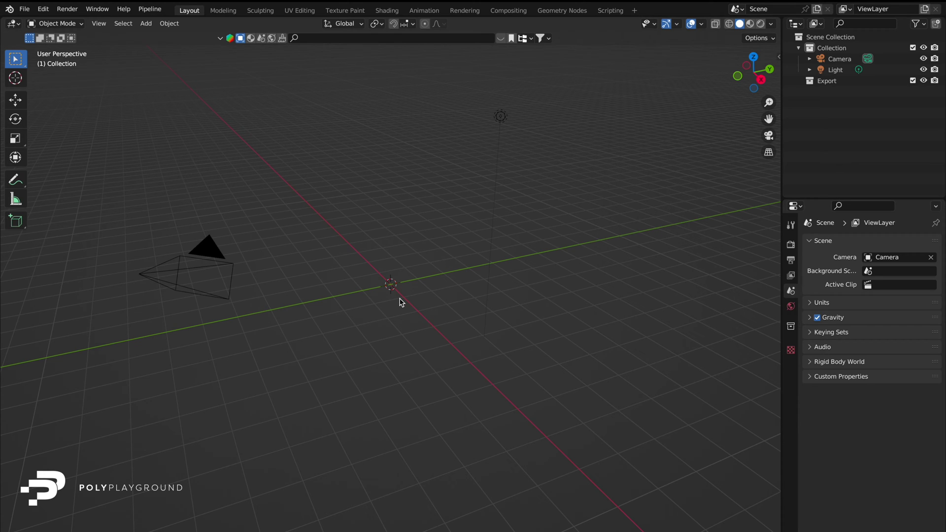
{"action": "key", "text": "shift+a"}
{"action": "mouse_move", "coordinate": [399, 300]}
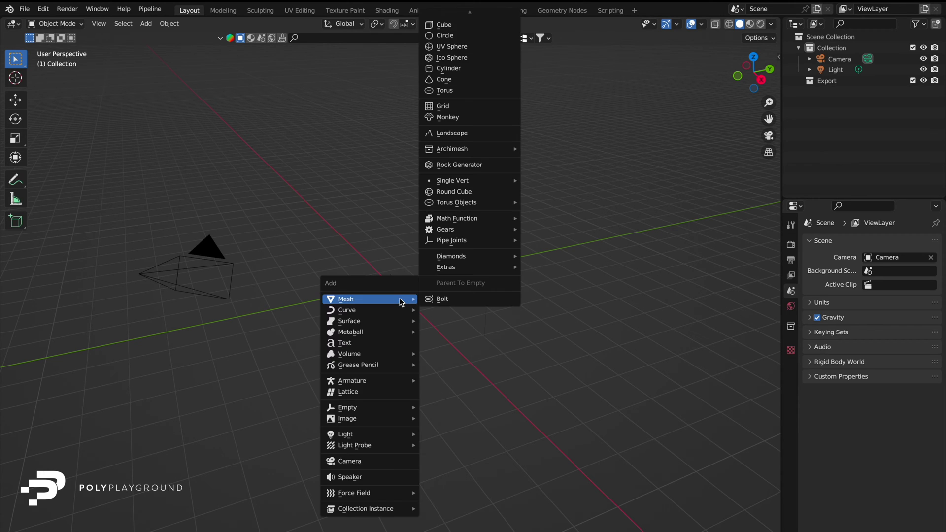
{"action": "left_click", "coordinate": [470, 29]}
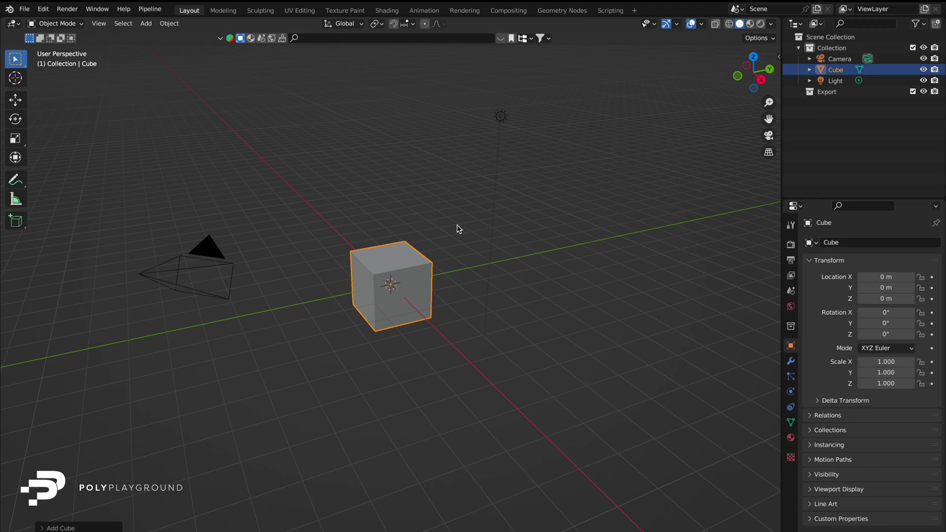
- Offset the cube's geometry in Edit Mode by setting its local median to 1 m on X, Y and Z
{"action": "key", "text": "Tab"}
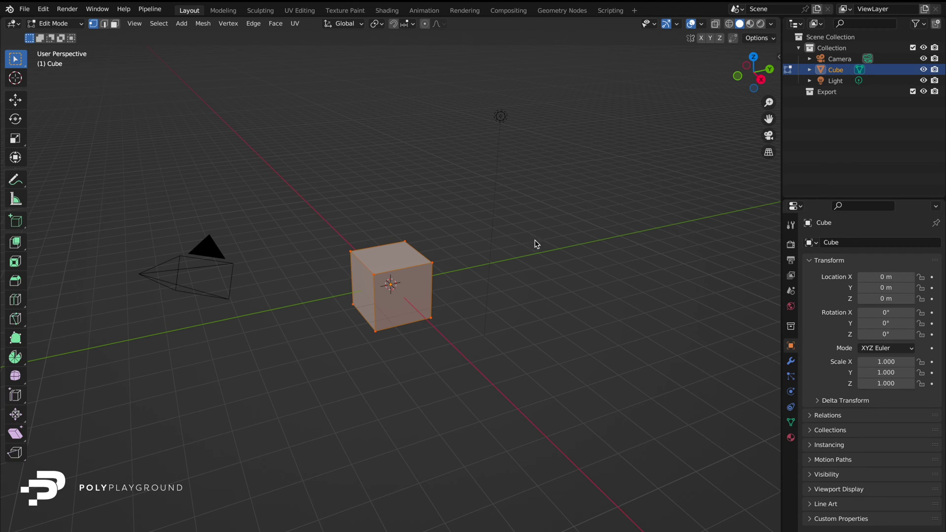
{"action": "left_click", "coordinate": [780, 60]}
{"action": "left_click", "coordinate": [730, 81]}
{"action": "type", "text": "1"}
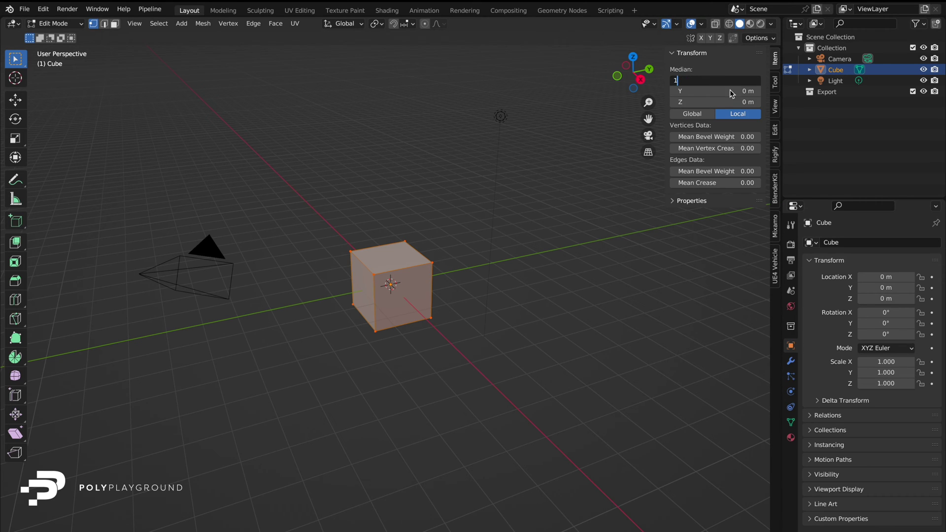
{"action": "key", "text": "Return"}
{"action": "left_click", "coordinate": [731, 91]}
{"action": "type", "text": "1"}
{"action": "key", "text": "Return"}
{"action": "left_click", "coordinate": [732, 103]}
{"action": "type", "text": "1"}
{"action": "key", "text": "Return"}
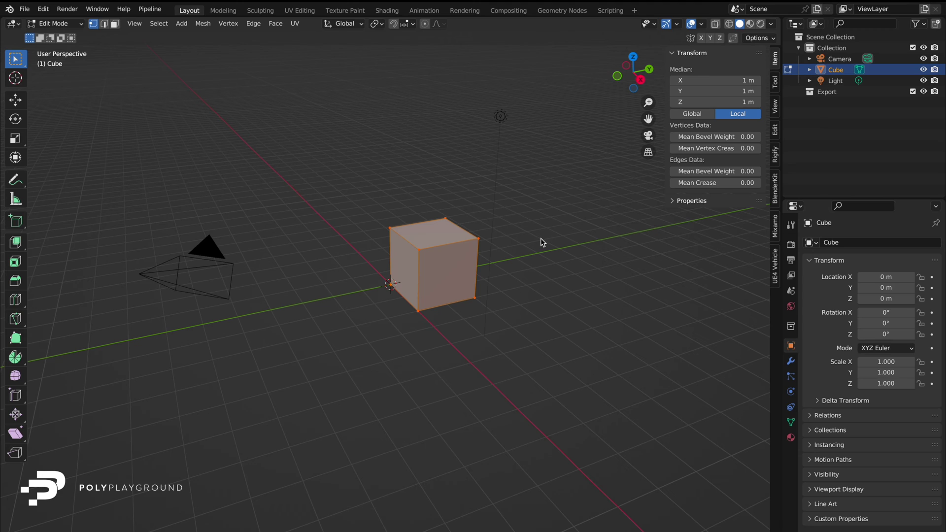
{"action": "key", "text": "Tab"}
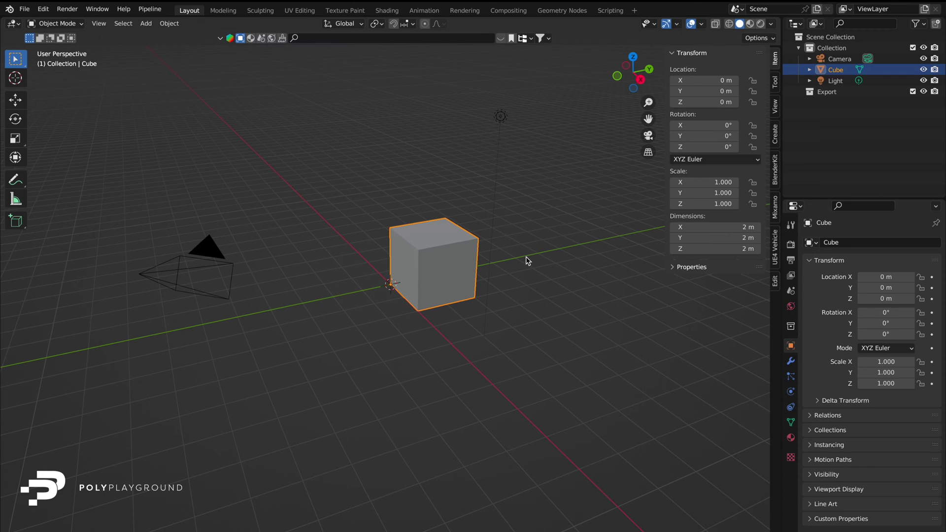
- Set the cube's dimensions to 0.5 m on X, 4 m on Y and 4 m on Z
{"action": "double_click", "coordinate": [730, 234]}
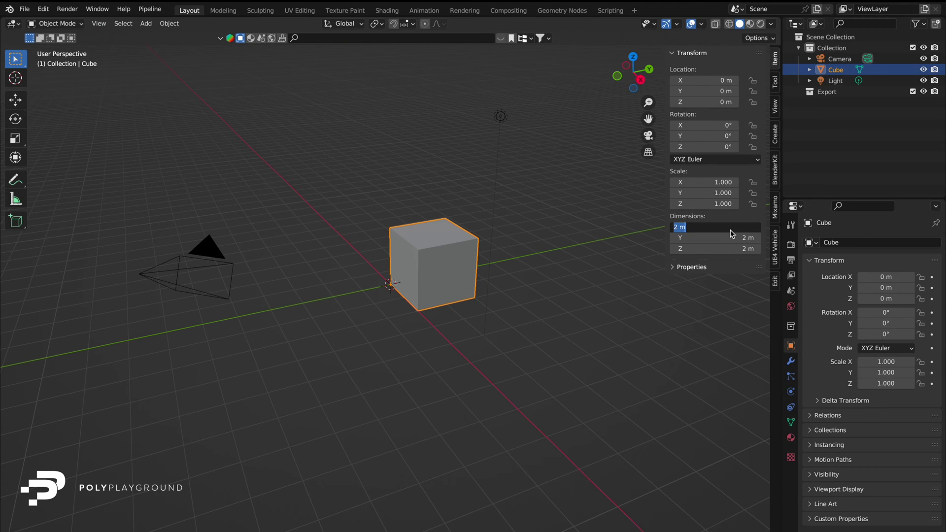
{"action": "type", "text": "0.5"}
{"action": "key", "text": "Tab"}
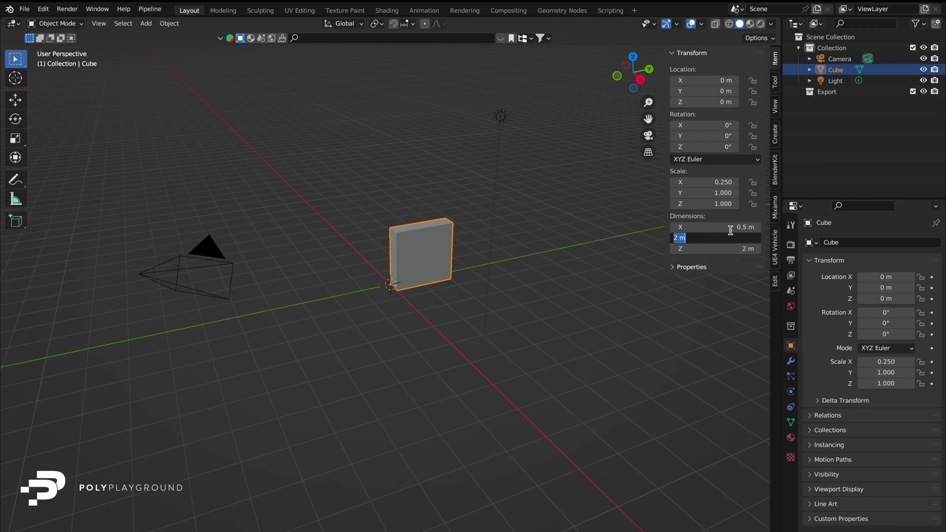
{"action": "type", "text": "4"}
{"action": "key", "text": "Tab"}
{"action": "type", "text": "4"}
{"action": "key", "text": "Return"}
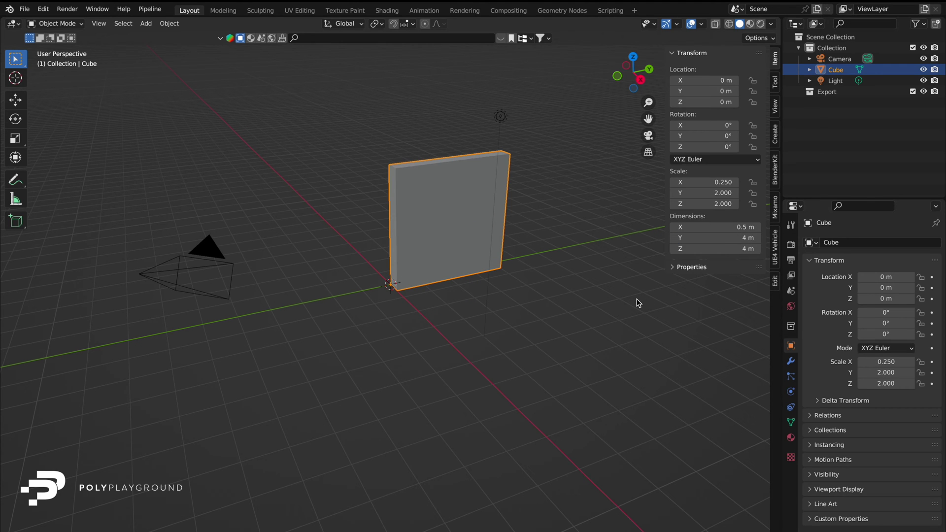
{"action": "middle_click_drag", "start_coordinate": [447, 227], "coordinate": [447, 226]}
{"action": "key", "text": "KP_6"}
{"action": "key", "text": "KP_6"}
{"action": "key", "text": "KP_6"}
{"action": "key", "text": "KP_6"}
{"action": "key", "text": "KP_6"}
{"action": "key", "text": "KP_6"}
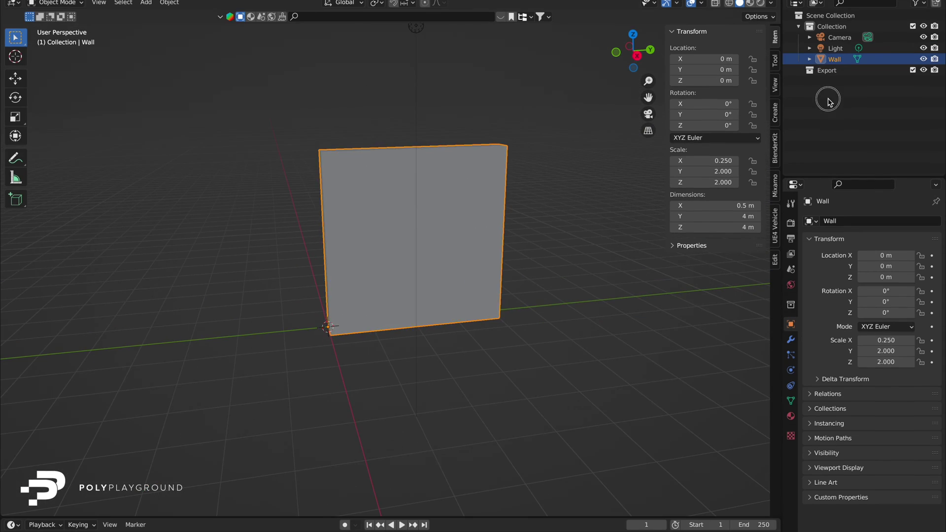
- Create a new collection in the scene and name it Cutters
{"action": "left_click", "coordinate": [831, 115]}
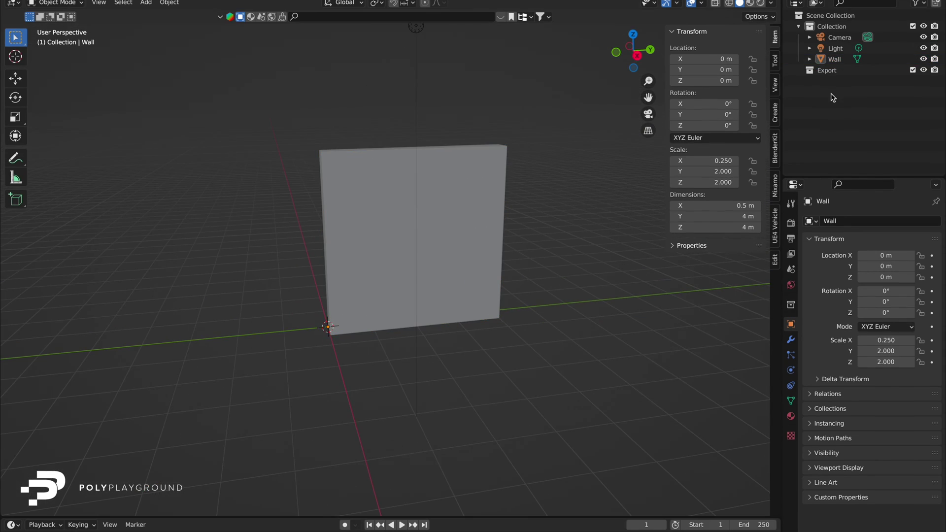
{"action": "key", "text": "c"}
{"action": "double_click", "coordinate": [831, 81]}
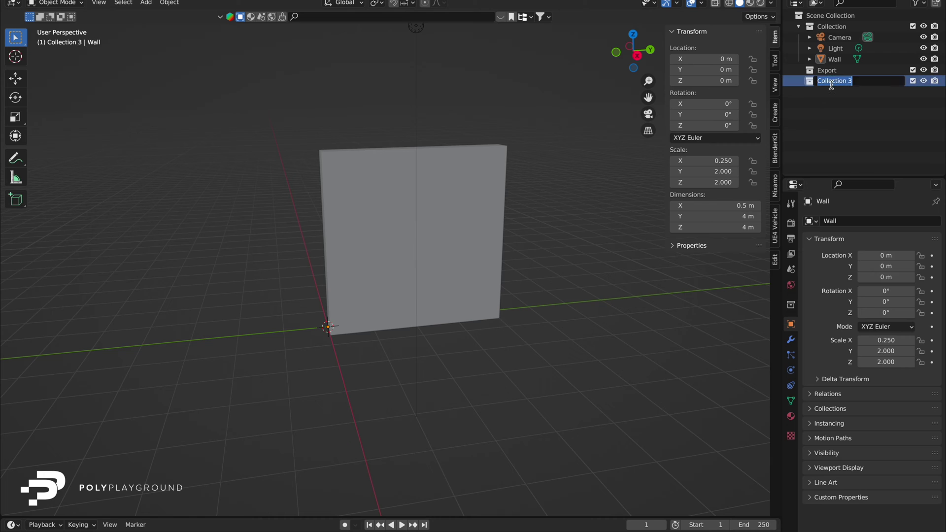
{"action": "type", "text": "Cutters"}
{"action": "key", "text": "Return"}
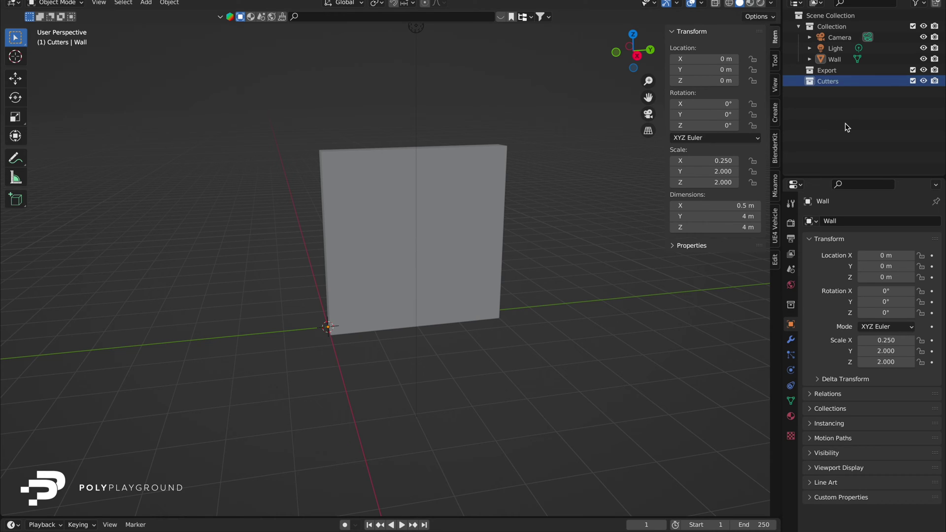
- Add a cube mesh to the Cutters collection and enable snapping
{"action": "key", "text": "shift+a"}
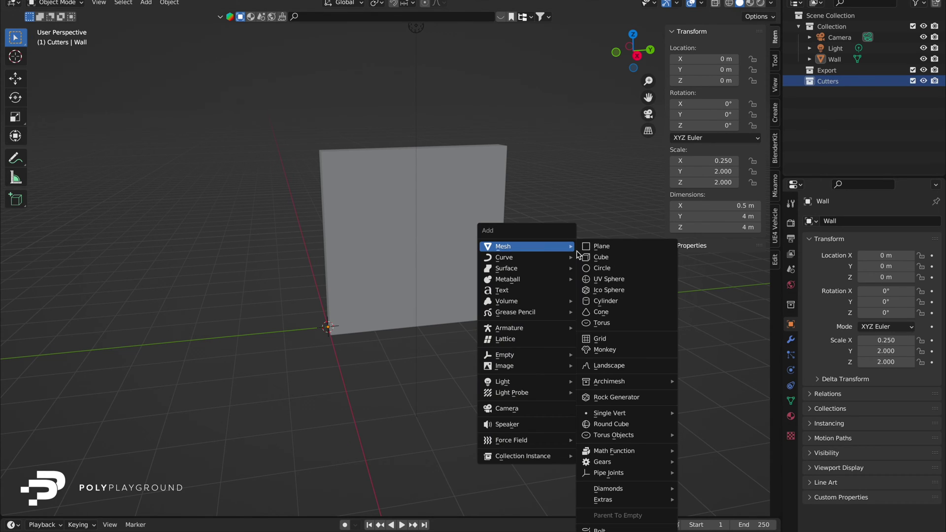
{"action": "left_click", "coordinate": [593, 257]}
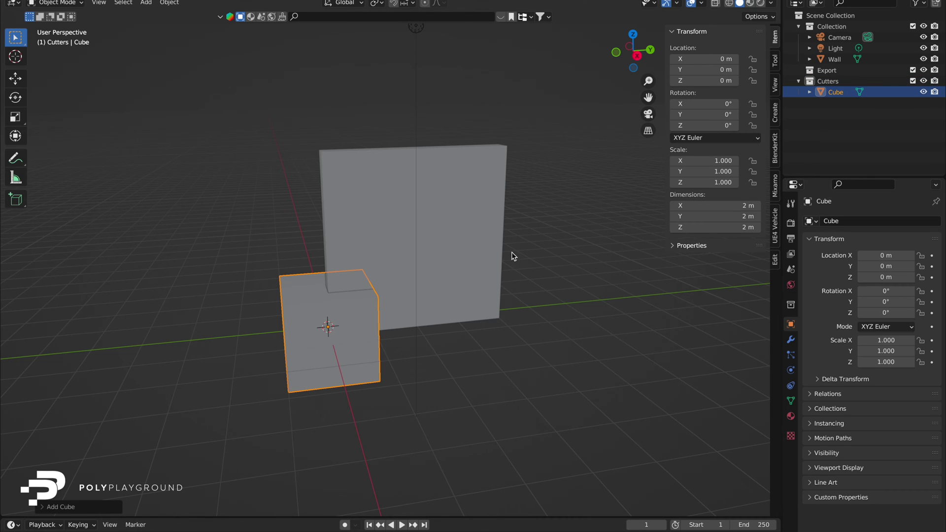
{"action": "left_click", "coordinate": [394, 4]}
{"action": "left_click", "coordinate": [637, 55]}
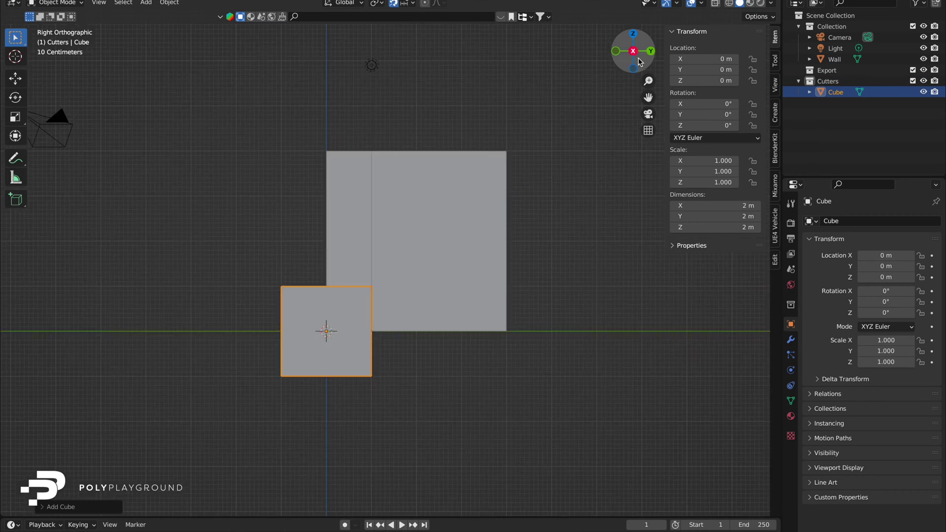
- Rename the cube in the Cutters collection as WindowCutter
{"action": "double_click", "coordinate": [834, 92]}
{"action": "type", "text": "WindowCutter"}
{"action": "key", "text": "Return"}
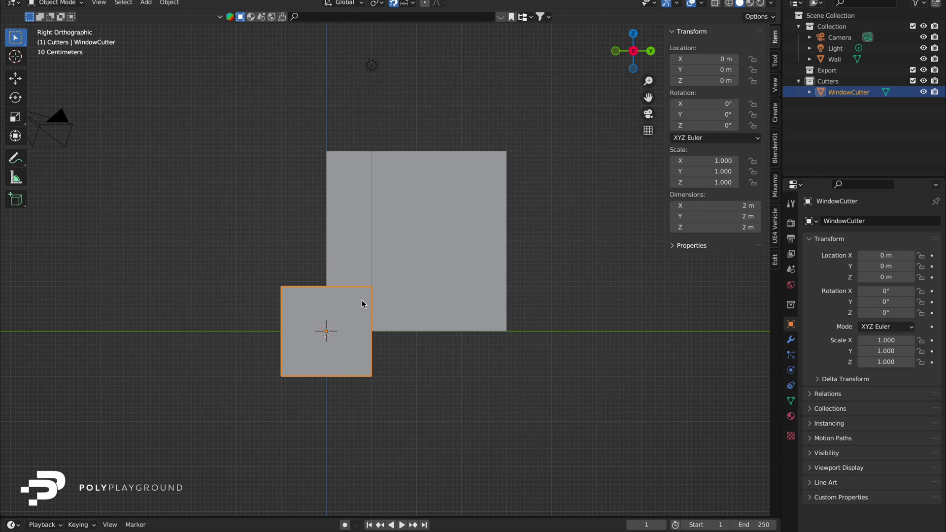
- Move WindowCutter near the middle of the wall, 2 m along Y and about 2.1 m up along Z
{"action": "key", "text": "g"}
{"action": "key", "text": "y"}
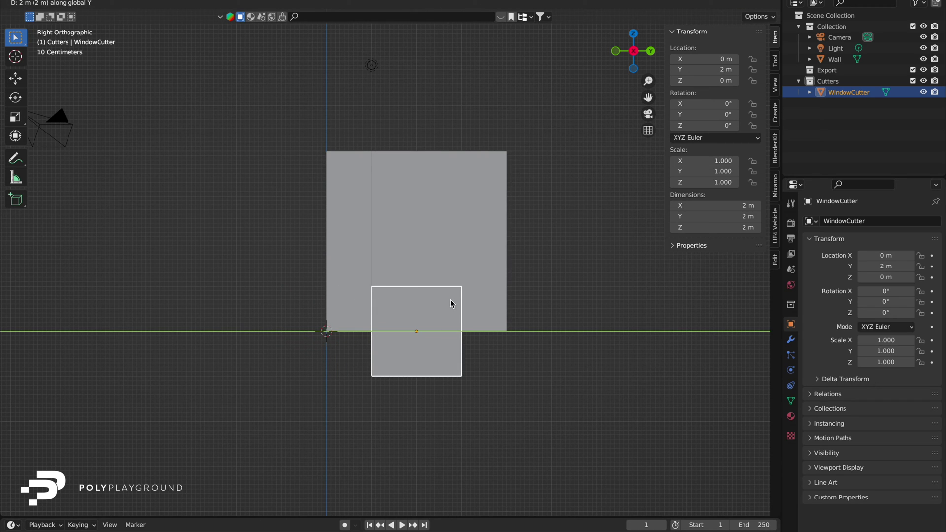
{"action": "left_click", "coordinate": [450, 304]}
{"action": "key", "text": "g"}
{"action": "key", "text": "z"}
{"action": "left_click", "coordinate": [447, 210]}
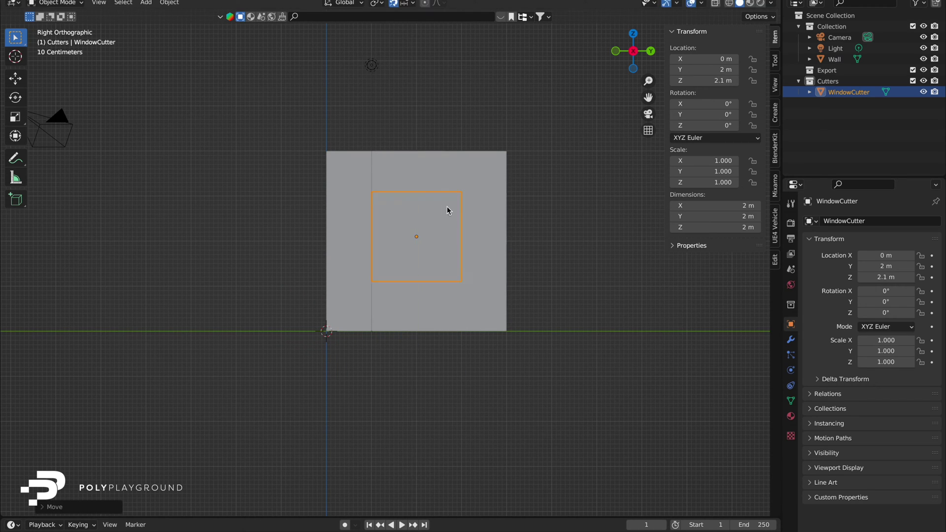
- Scale WindowCutter to a window shape about 1.09 m wide along Y and about 2.16 m high along Z
{"action": "key", "text": "s"}
{"action": "key", "text": "y"}
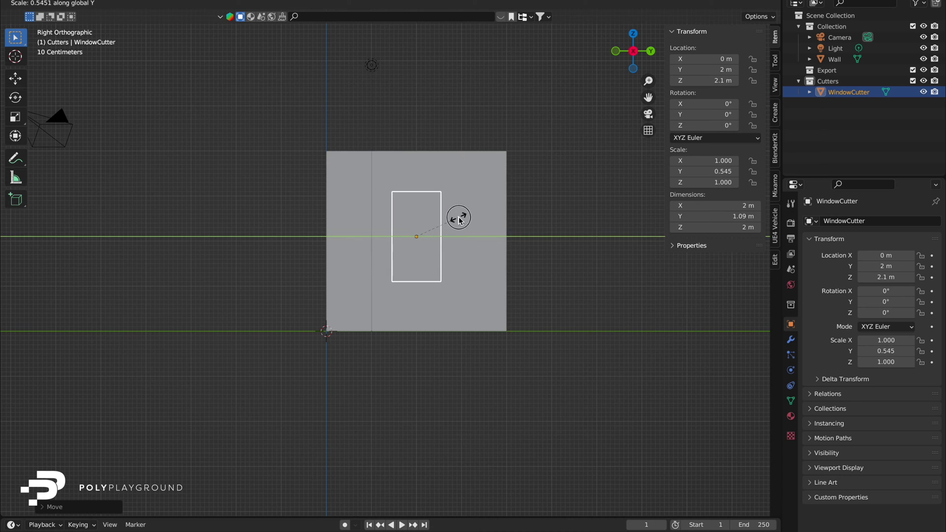
{"action": "left_click", "coordinate": [458, 215]}
{"action": "key", "text": "s"}
{"action": "key", "text": "z"}
{"action": "left_click", "coordinate": [461, 218]}
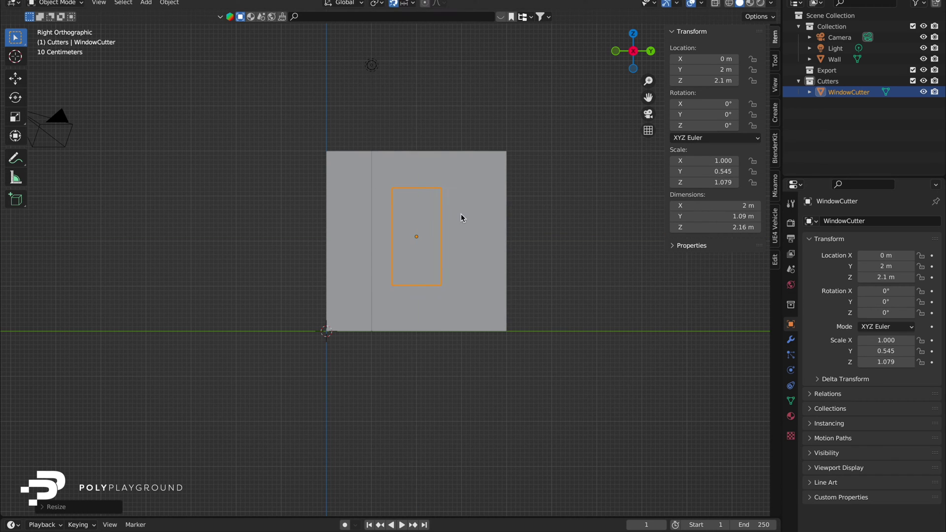
- Add a Boolean Difference modifier to the wall with operand type Collection and Cutters as its collection
{"action": "middle_click_drag", "start_coordinate": [460, 218], "coordinate": [440, 200]}
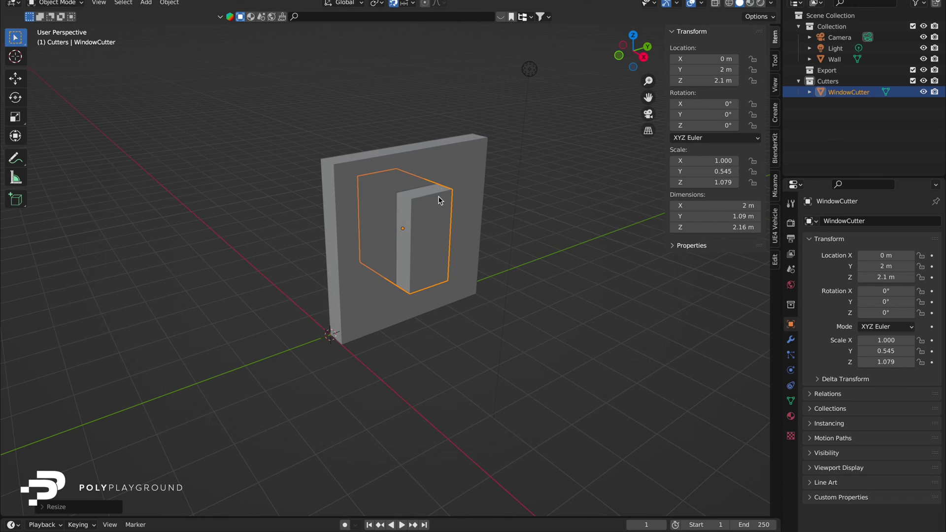
{"action": "left_click", "coordinate": [465, 173]}
{"action": "left_click", "coordinate": [791, 340]}
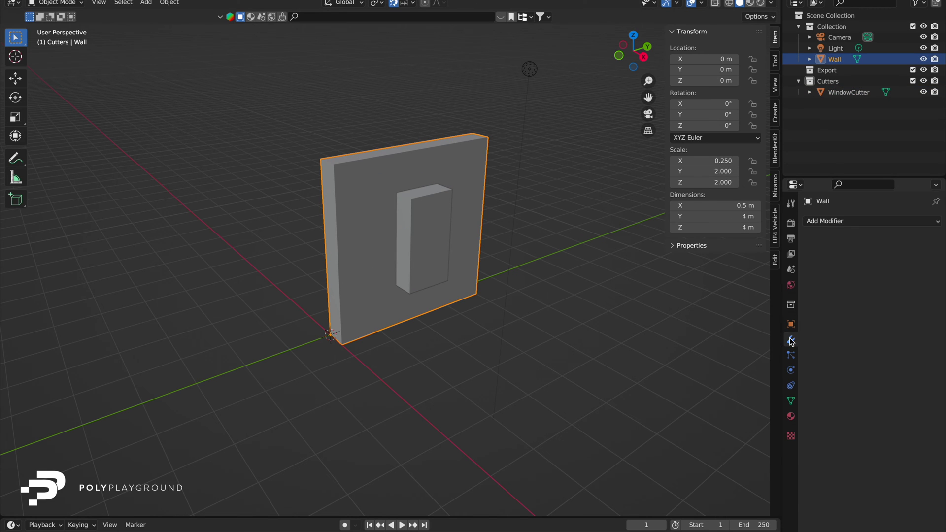
{"action": "left_click", "coordinate": [855, 221]}
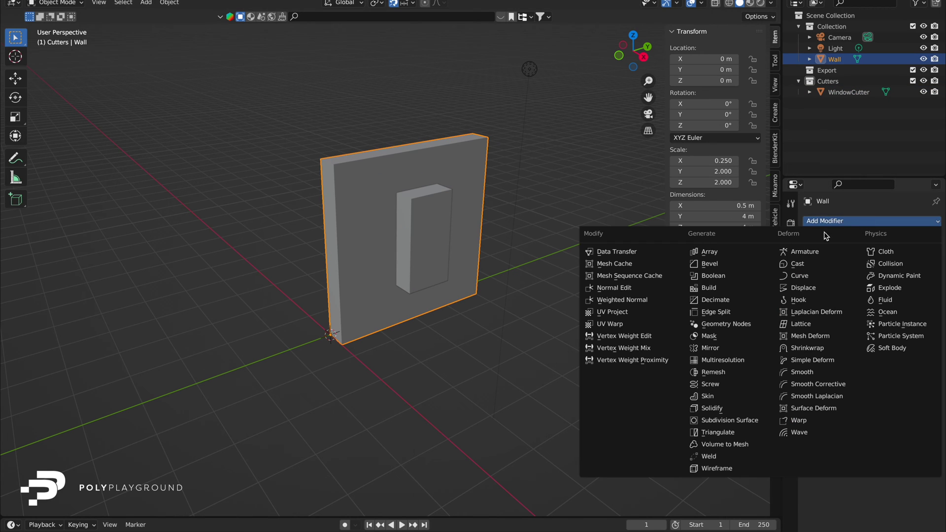
{"action": "left_click", "coordinate": [734, 277]}
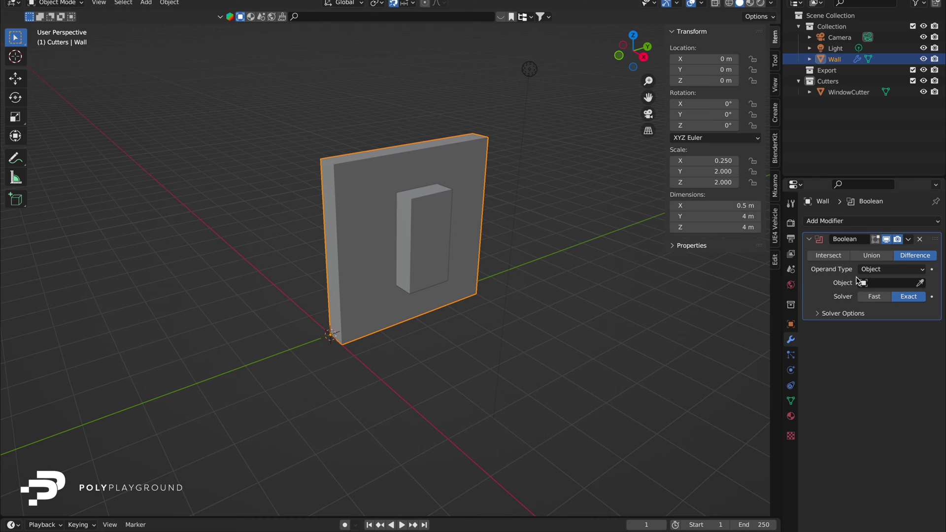
{"action": "left_click", "coordinate": [909, 270]}
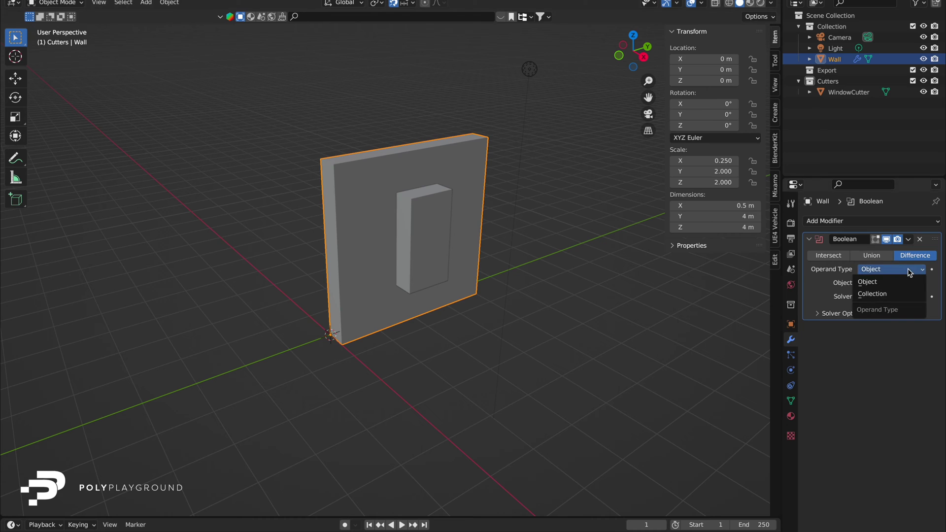
{"action": "left_click", "coordinate": [876, 296]}
{"action": "left_click", "coordinate": [881, 284]}
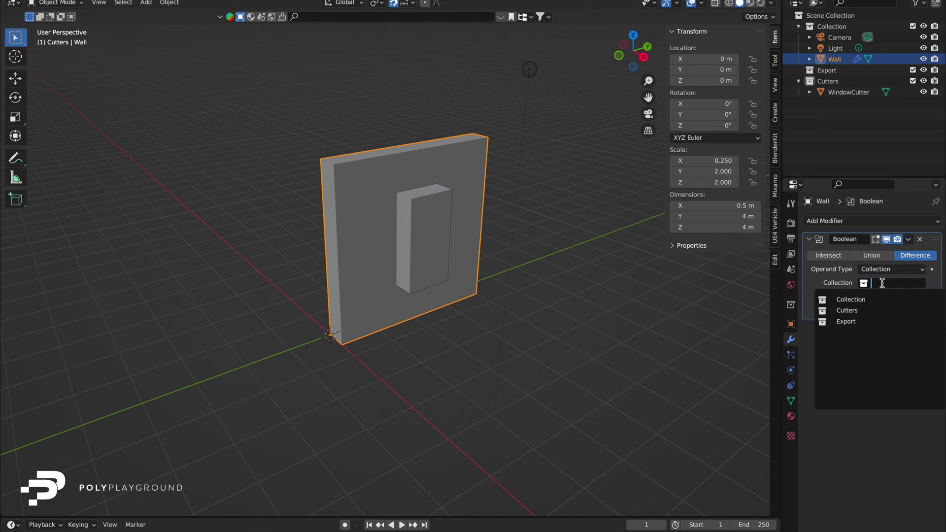
{"action": "left_click", "coordinate": [863, 312]}
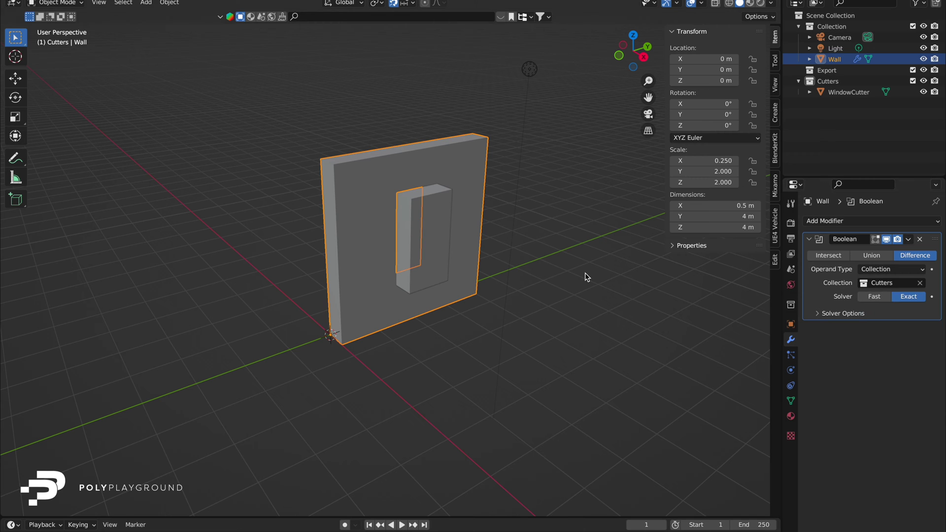
- Hide WindowCutter to inspect the window opening in the wall, and show the cutter again
{"action": "left_click", "coordinate": [429, 232]}
{"action": "middle_click_drag", "start_coordinate": [429, 232], "coordinate": [519, 228]}
{"action": "key", "text": "h"}
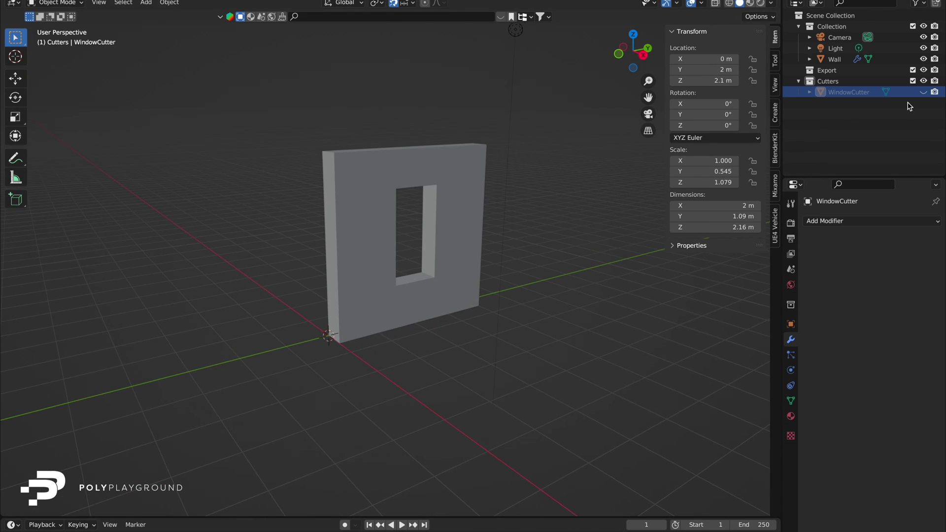
{"action": "left_click", "coordinate": [923, 92]}
{"action": "left_click", "coordinate": [437, 265]}
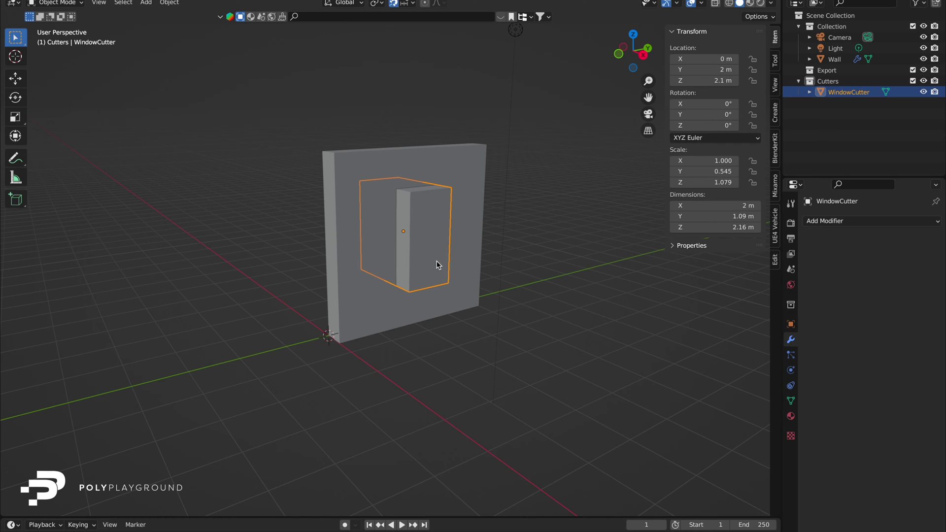
- Duplicate WindowCutter in place and rename the copy Window
{"action": "key", "text": "shift+d"}
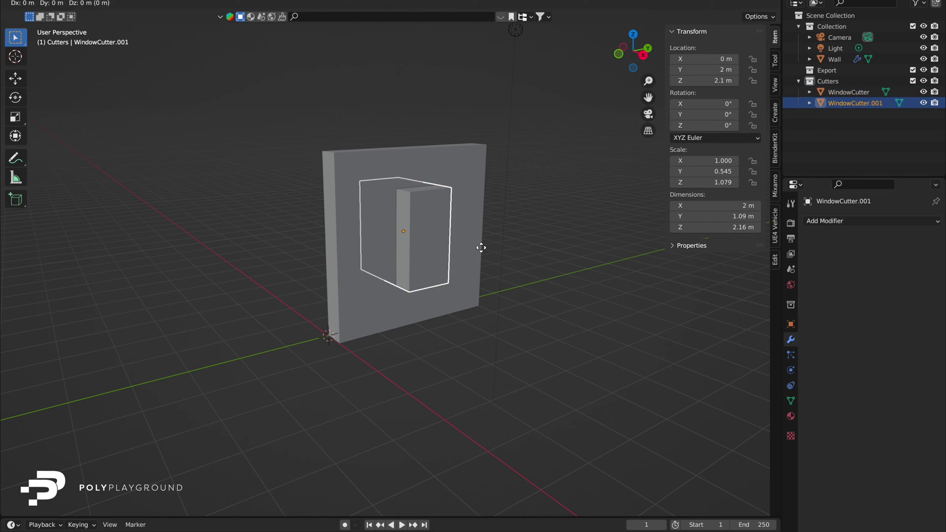
{"action": "right_click", "coordinate": [481, 252]}
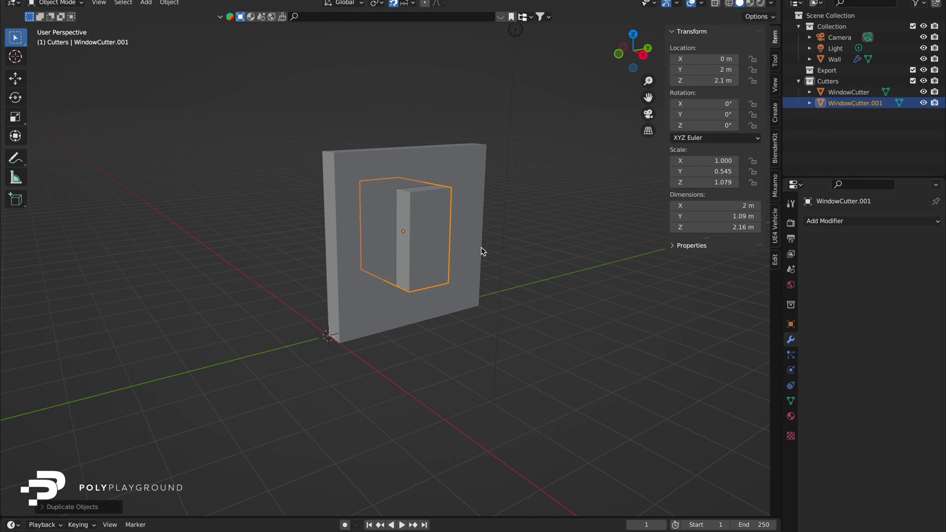
{"action": "double_click", "coordinate": [845, 107]}
{"action": "type", "text": "Window"}
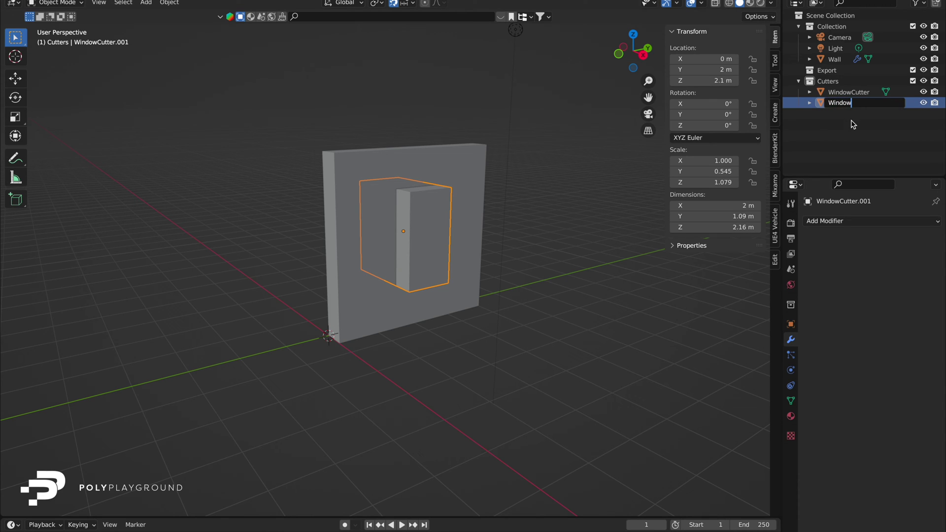
{"action": "key", "text": "Return"}
- Create a sub-collection named Window inside Collection and move the Window object into it
{"action": "left_click", "coordinate": [832, 27]}
{"action": "key", "text": "c"}
{"action": "left_click", "coordinate": [841, 38]}
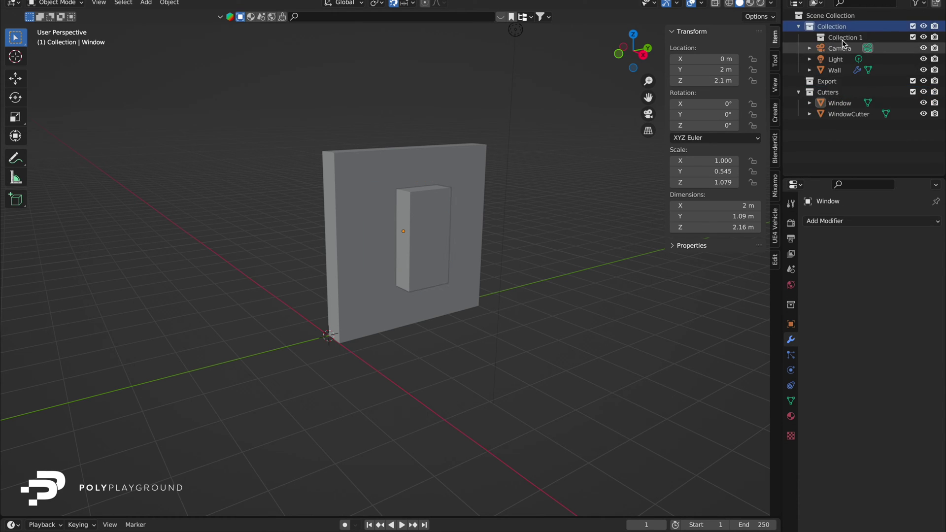
{"action": "double_click", "coordinate": [842, 38]}
{"action": "type", "text": "Window"}
{"action": "key", "text": "Return"}
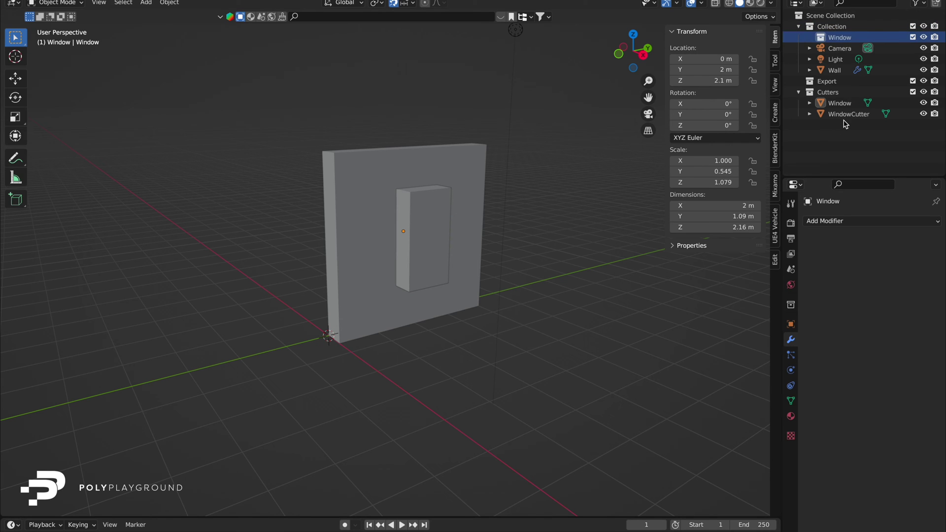
{"action": "left_click", "coordinate": [843, 107]}
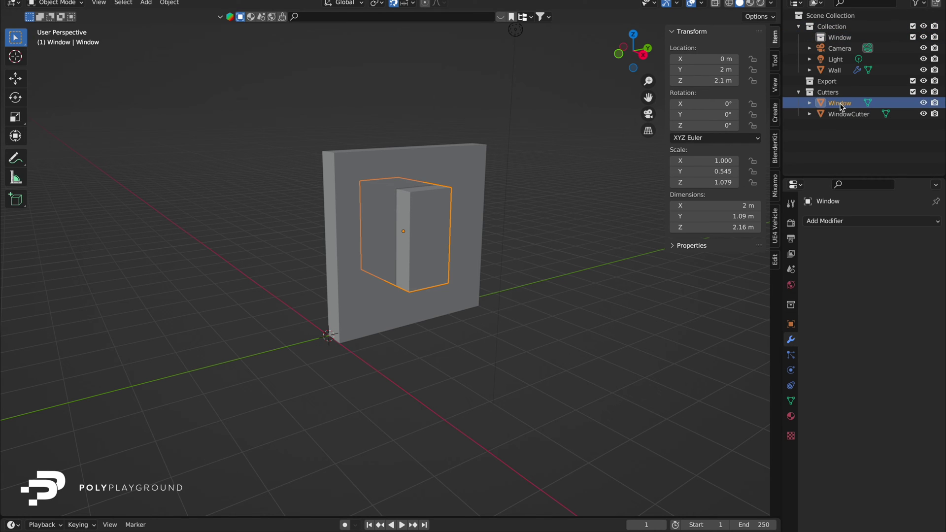
{"action": "left_click_drag", "start_coordinate": [843, 106], "coordinate": [843, 39]}
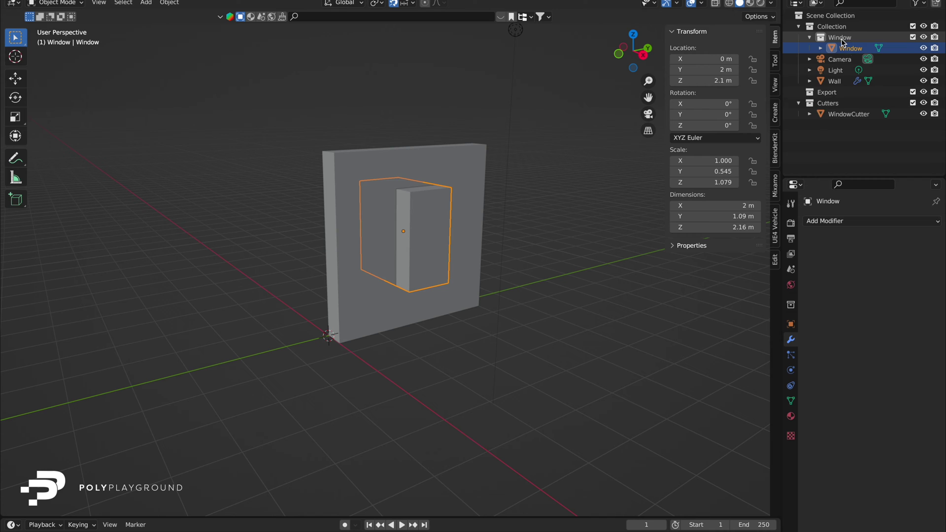
- Hide WindowCutter and scale the Window object along X to about 1.11 m deep
{"action": "left_click", "coordinate": [923, 114]}
{"action": "middle_click_drag", "start_coordinate": [437, 260], "coordinate": [438, 261]}
{"action": "scroll", "coordinate": [437, 259], "scroll_direction": "up", "scroll_amount": 2}
{"action": "key", "text": "s"}
{"action": "key", "text": "x"}
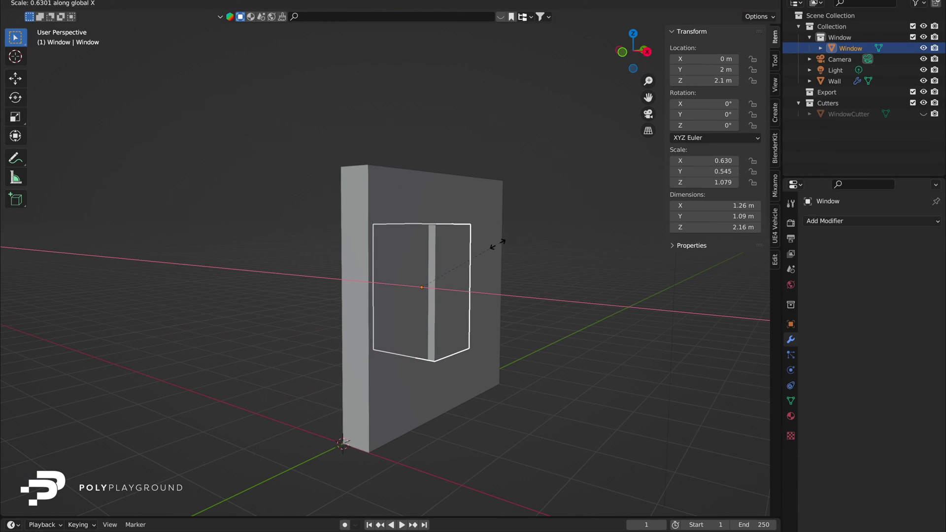
{"action": "left_click", "coordinate": [492, 250]}
{"action": "middle_click_drag", "start_coordinate": [492, 250], "coordinate": [492, 250]}
{"action": "left_click", "coordinate": [640, 101]}
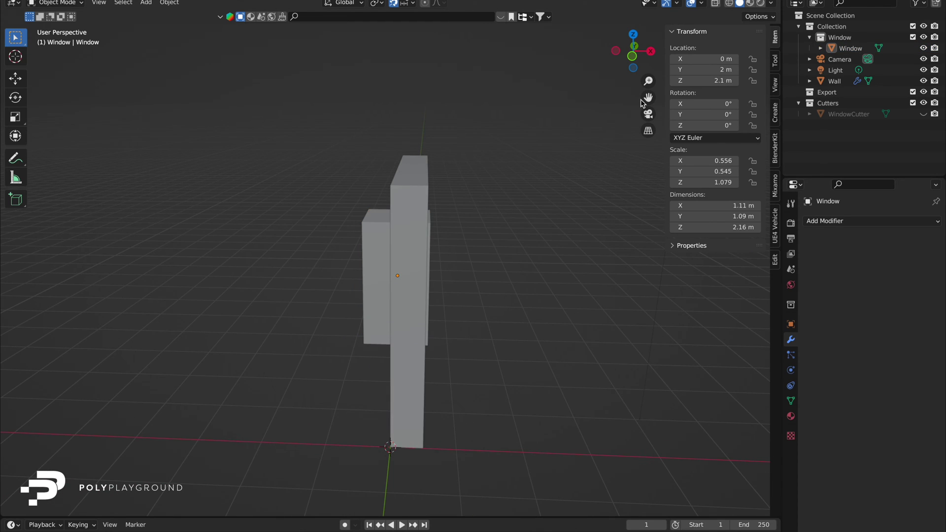
- Centre the Window object on the wall's thickness by moving it along X to 0.25 m
{"action": "left_click", "coordinate": [634, 47]}
{"action": "left_click", "coordinate": [380, 290]}
{"action": "key", "text": "g"}
{"action": "key", "text": "x"}
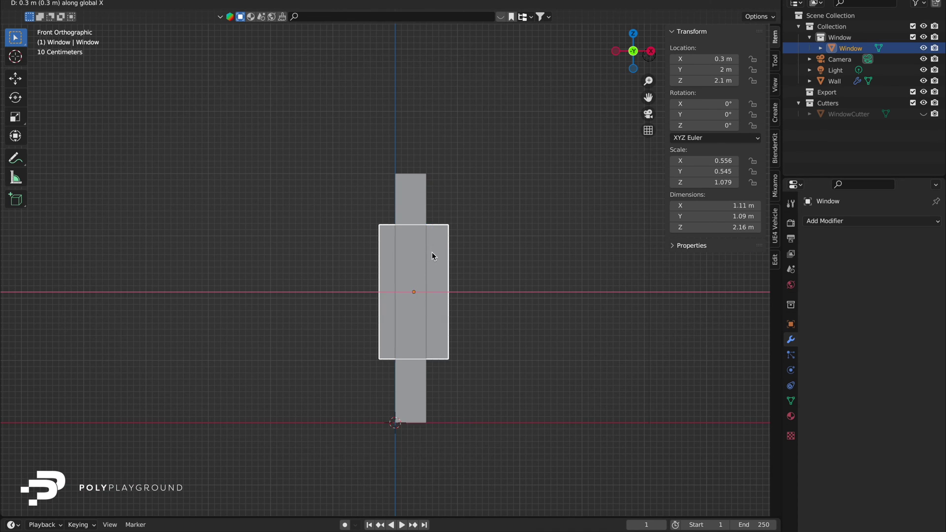
{"action": "left_click", "coordinate": [432, 253]}
{"action": "left_click_drag", "start_coordinate": [717, 60], "coordinate": [716, 60]}
- Scale the Window object along X to about 0.63 m deep and apply its scale
{"action": "key", "text": "s"}
{"action": "key", "text": "x"}
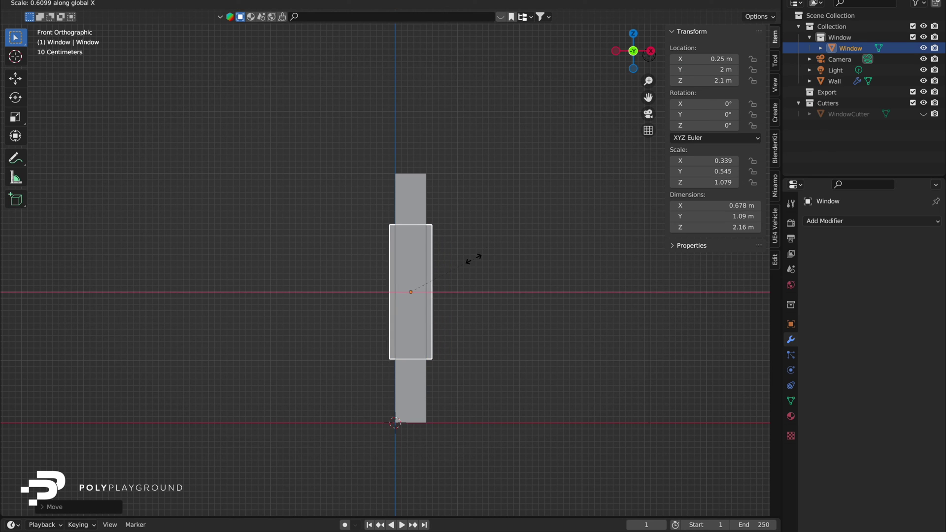
{"action": "left_click", "coordinate": [464, 261]}
{"action": "middle_click_drag", "start_coordinate": [465, 261], "coordinate": [469, 260]}
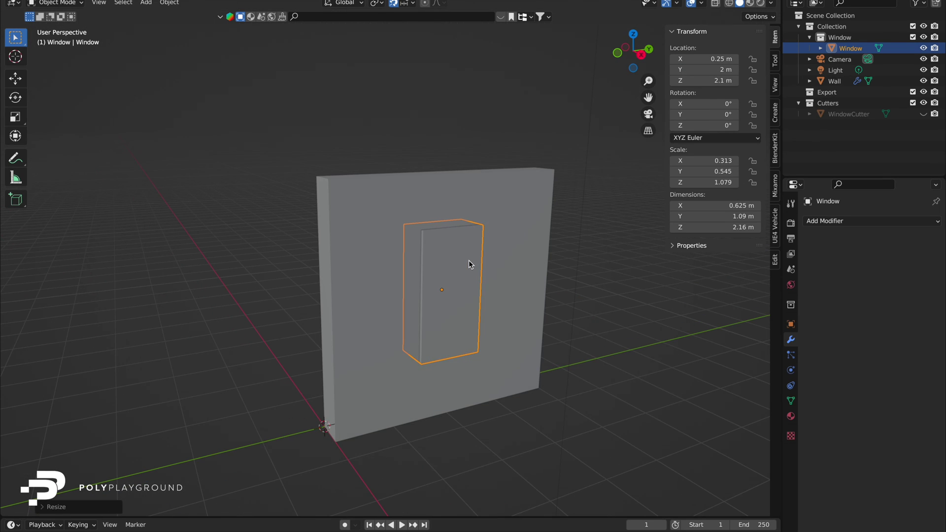
{"action": "key", "text": "ctrl+a"}
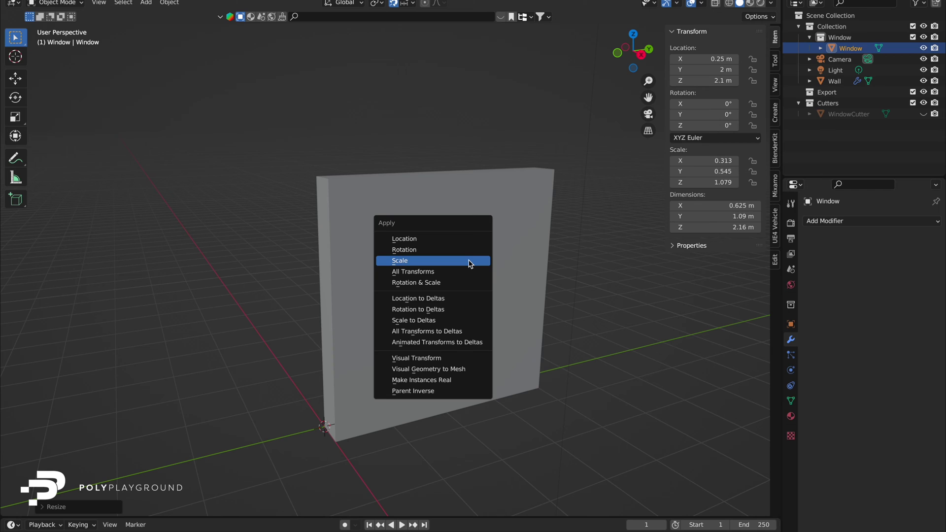
{"action": "left_click", "coordinate": [469, 262]}
- Inset the Window object's front and back faces by 0.1 m
{"action": "key", "text": "Tab"}
{"action": "key", "text": "3"}
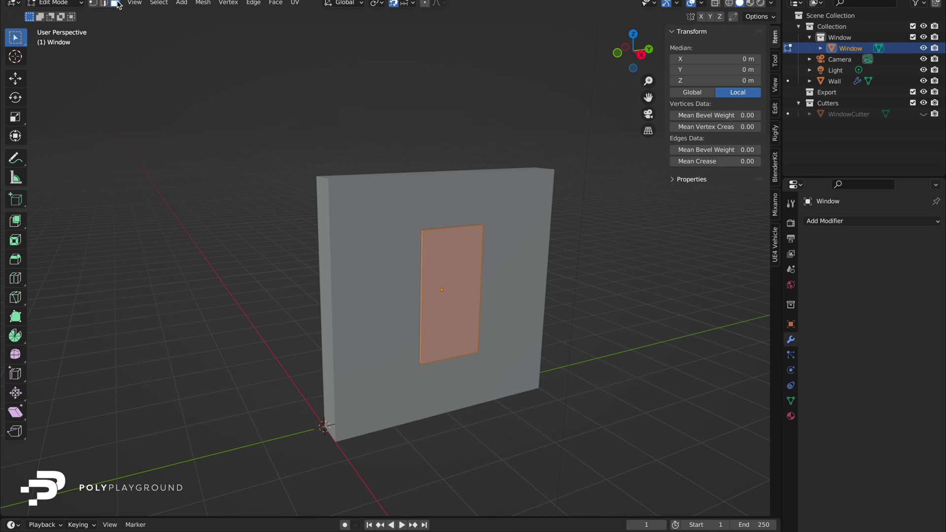
{"action": "middle_click_drag", "start_coordinate": [457, 267], "coordinate": [361, 259]}
{"action": "middle_click_drag", "start_coordinate": [482, 245], "coordinate": [494, 238]}
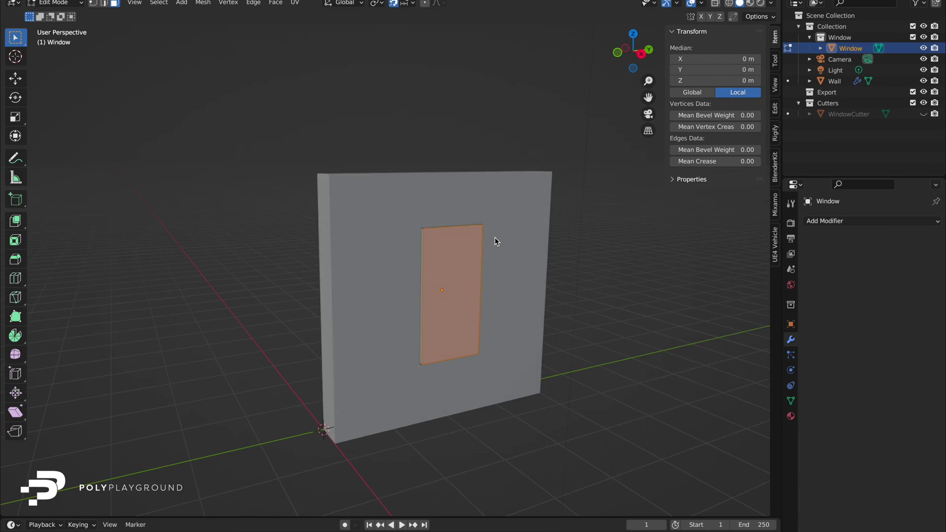
{"action": "type", "text": "i0.1"}
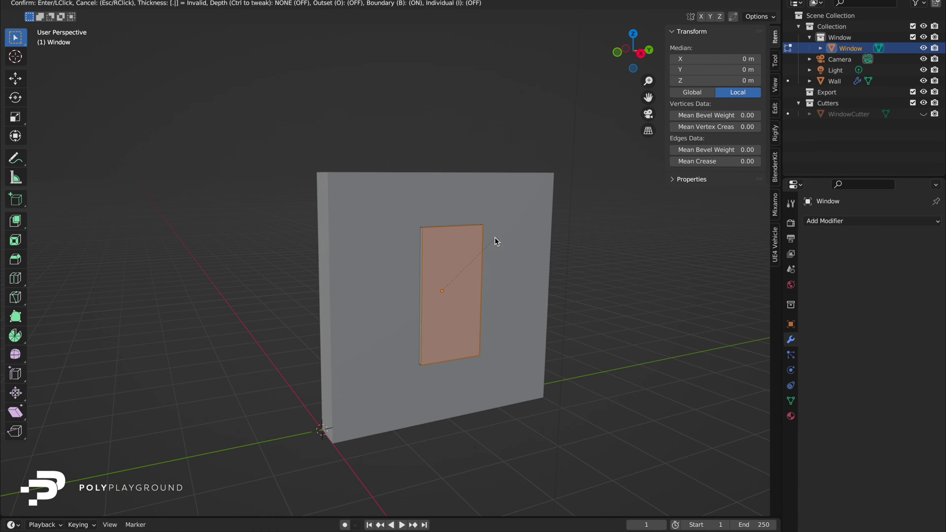
{"action": "key", "text": "Return"}
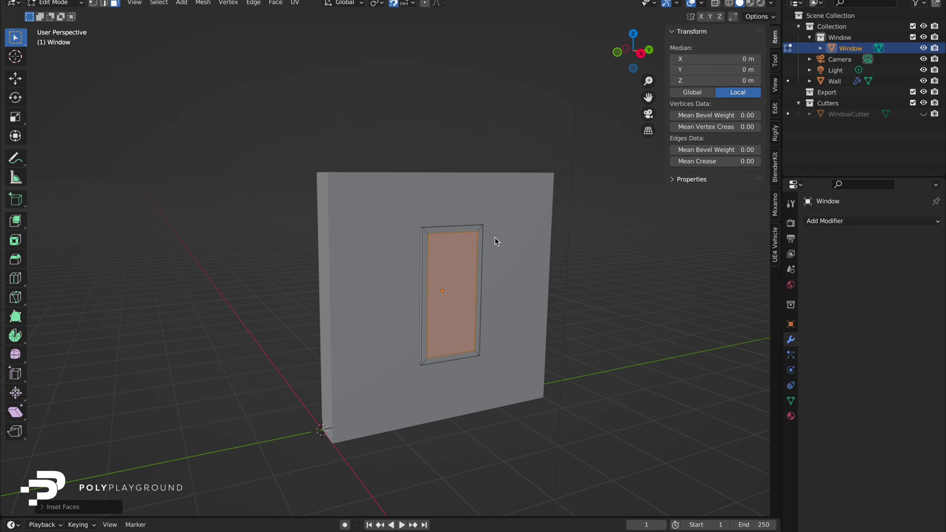
- Bridge the two inset faces to open up the window frame, and return to Object Mode
{"action": "right_click", "coordinate": [438, 267]}
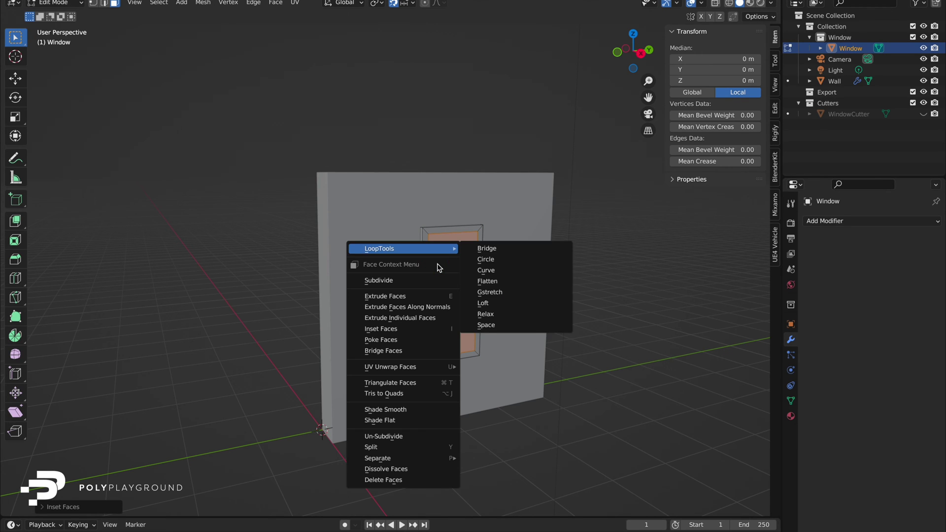
{"action": "left_click", "coordinate": [399, 350]}
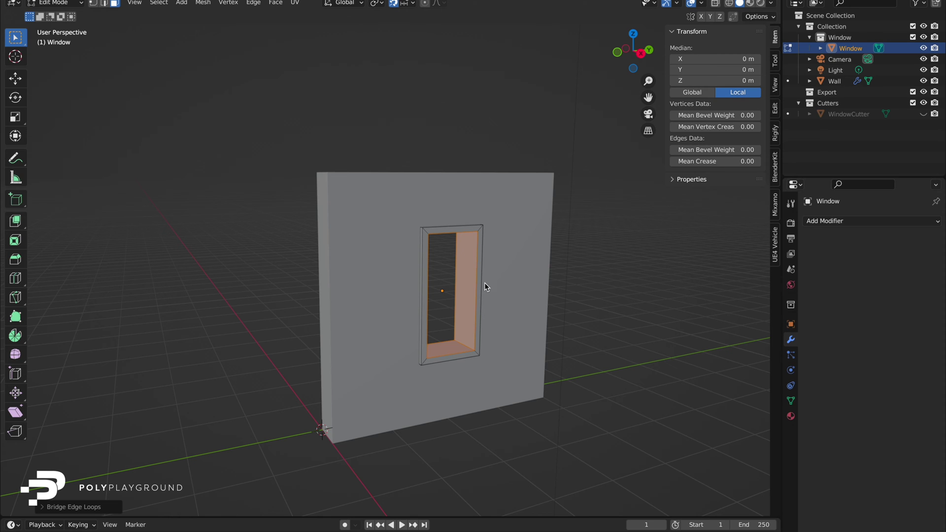
{"action": "key", "text": "Tab"}
{"action": "middle_click_drag", "start_coordinate": [480, 290], "coordinate": [480, 291]}
{"action": "scroll", "coordinate": [480, 290], "scroll_direction": "up", "scroll_amount": 1}
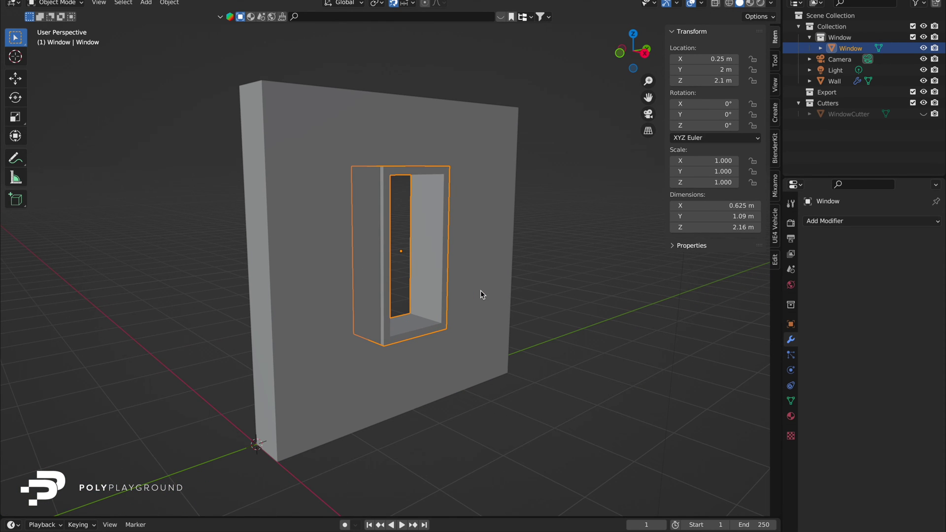
- Add two evenly spaced loop cuts around the inner faces of the window frame
{"action": "key", "text": "Tab"}
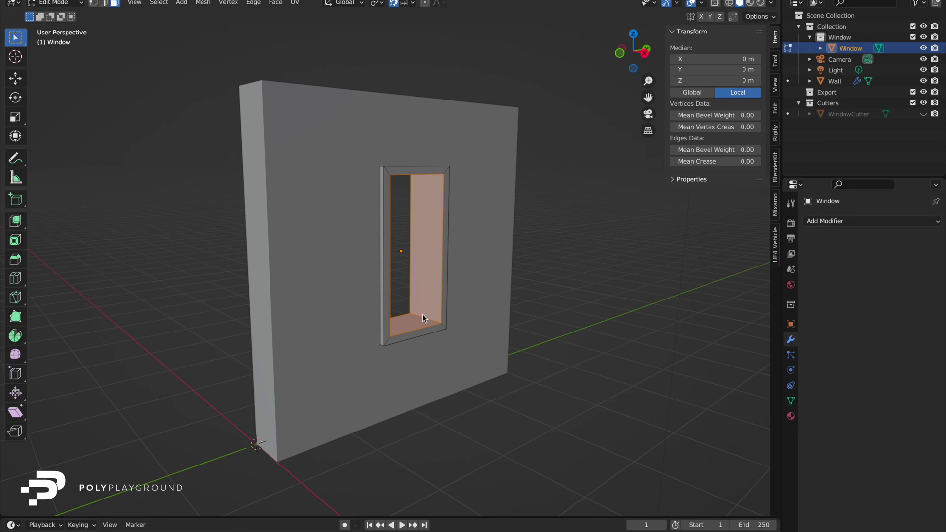
{"action": "key", "text": "ctrl+r"}
{"action": "scroll", "coordinate": [422, 315], "scroll_direction": "up", "scroll_amount": 1}
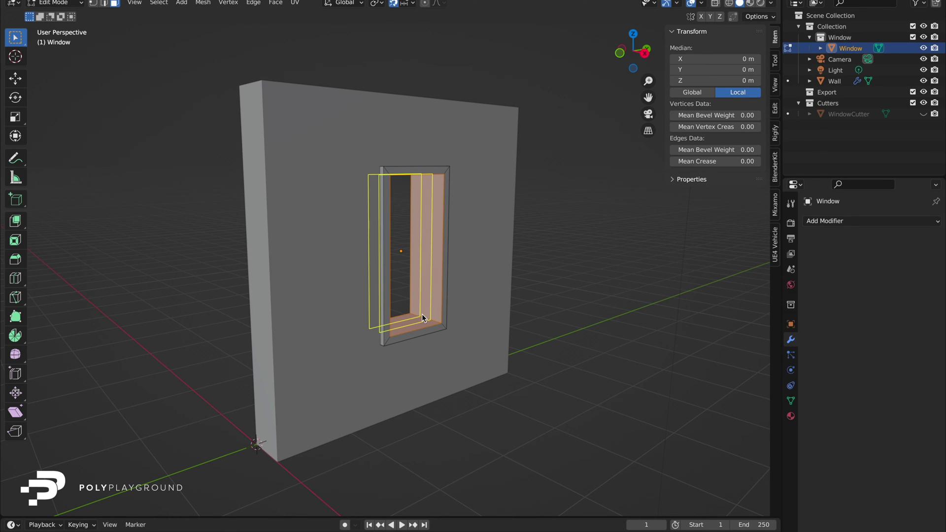
{"action": "left_click", "coordinate": [422, 314]}
{"action": "right_click", "coordinate": [422, 315]}
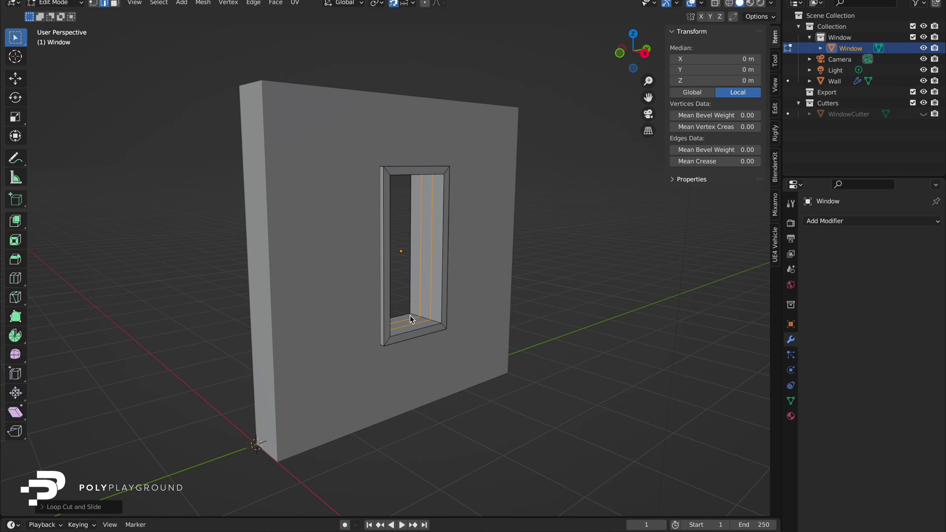
- Fill each of the two inner edge loops with a face to form the window panes
{"action": "left_click", "coordinate": [432, 309], "text": "alt"}
{"action": "key", "text": "f"}
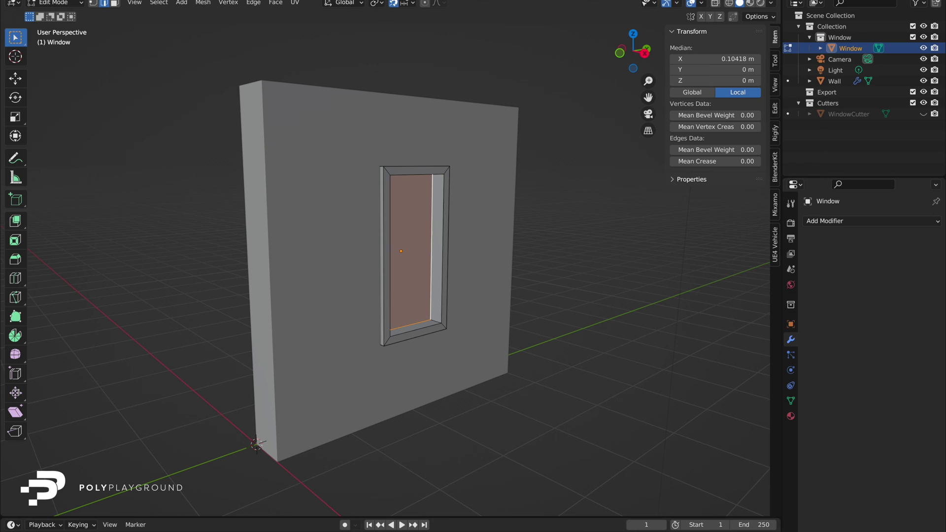
{"action": "middle_click_drag", "start_coordinate": [456, 291], "coordinate": [456, 290]}
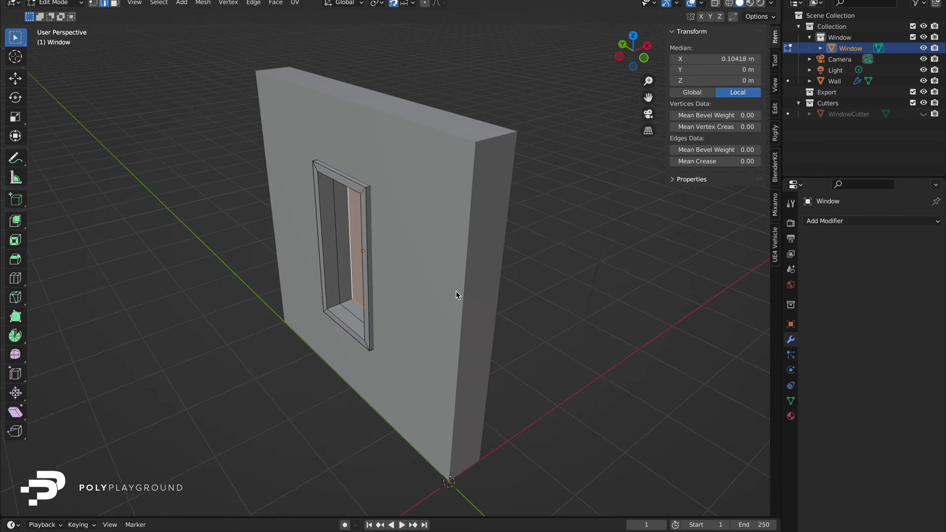
{"action": "left_click", "coordinate": [343, 308], "text": "alt"}
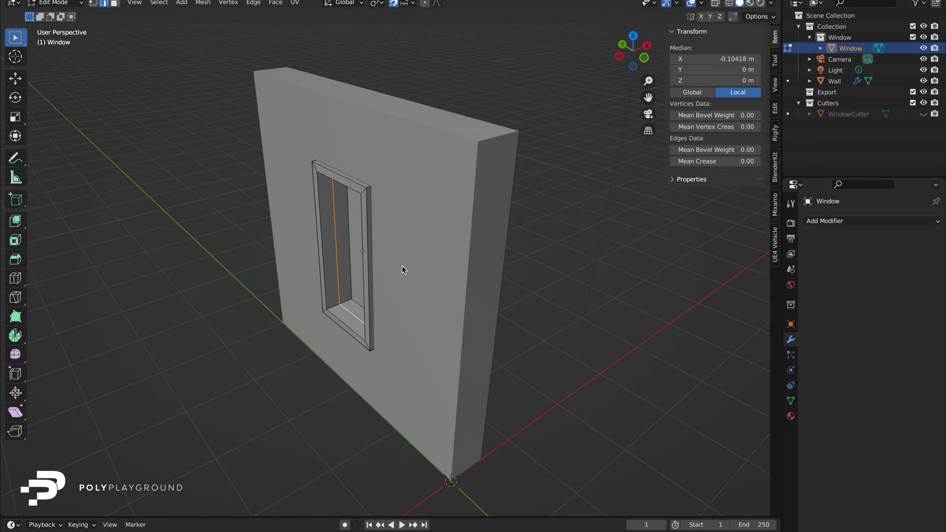
{"action": "key", "text": "f"}
{"action": "key", "text": "Tab"}
{"action": "middle_click_drag", "start_coordinate": [402, 266], "coordinate": [402, 265]}
{"action": "key", "text": "KP_6"}
{"action": "key", "text": "KP_6"}
{"action": "key", "text": "KP_6"}
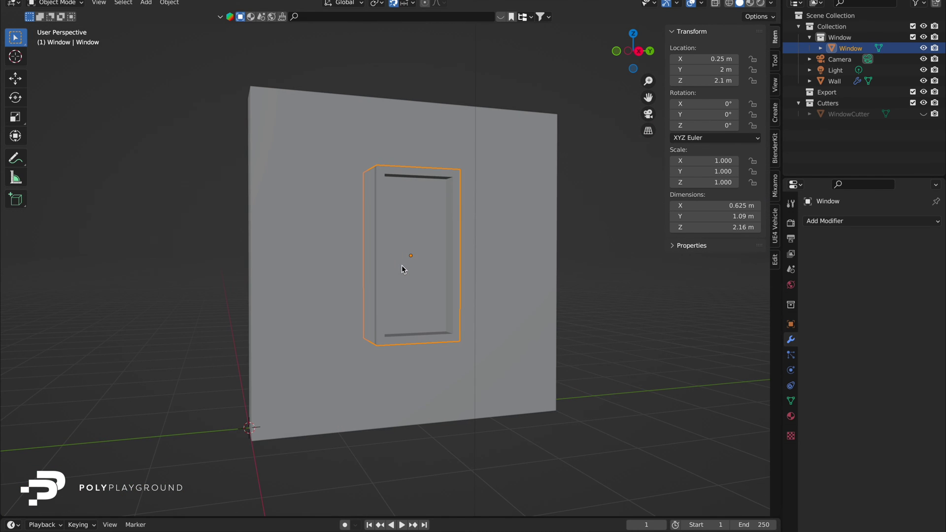
- Switch the viewport shading to Material Preview
{"action": "left_click", "coordinate": [551, 267]}
{"action": "left_click", "coordinate": [570, 270]}
{"action": "key", "text": "KP_6"}
{"action": "key", "text": "KP_6"}
{"action": "key", "text": "z"}
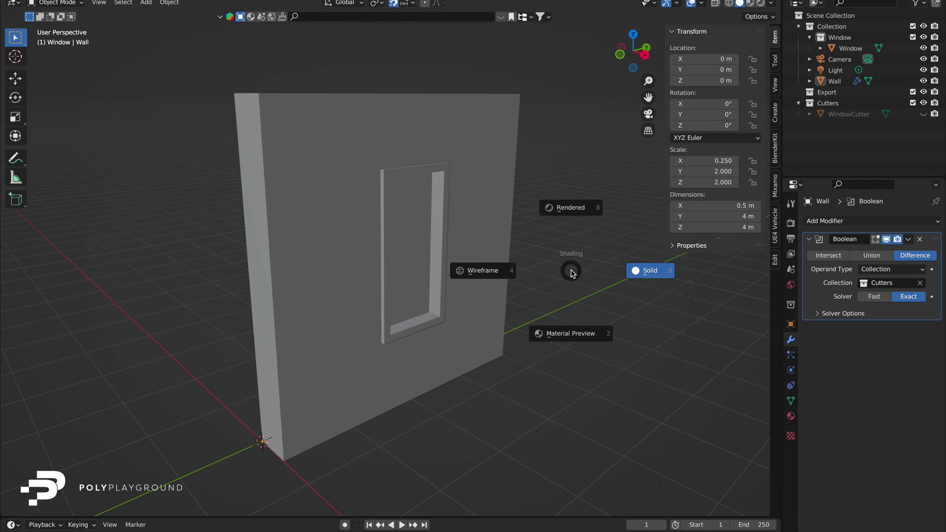
{"action": "left_click", "coordinate": [569, 343]}
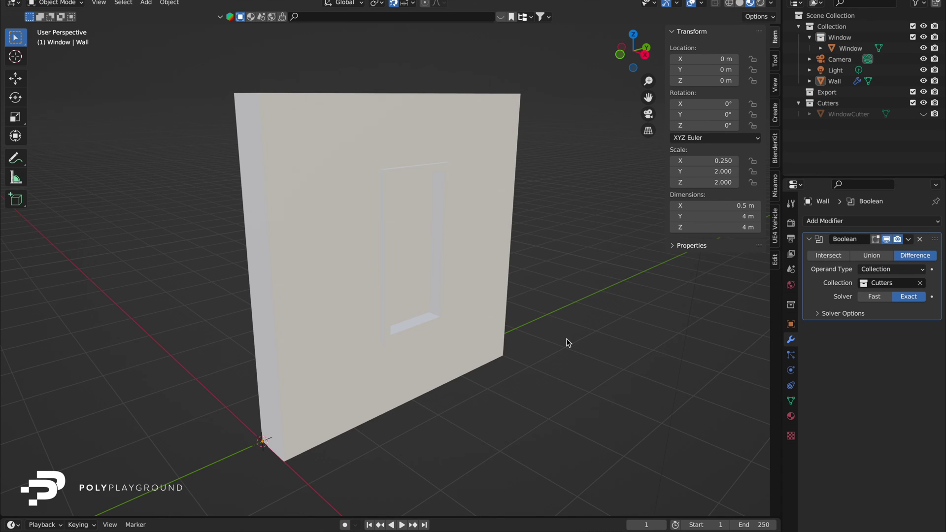
{"action": "middle_click_drag", "start_coordinate": [567, 339], "coordinate": [550, 322]}
- Give the wall a new material named ExteriorWall
{"action": "left_click", "coordinate": [523, 299]}
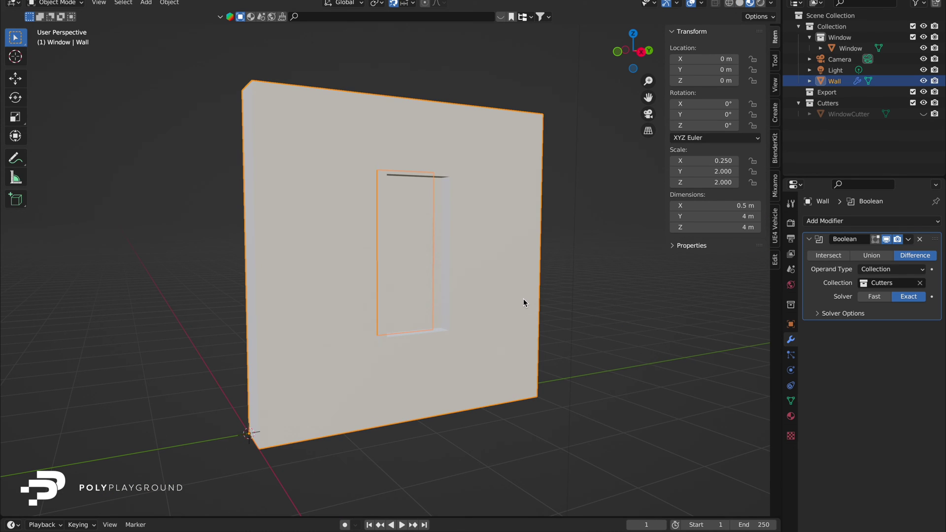
{"action": "left_click", "coordinate": [791, 415]}
{"action": "left_click", "coordinate": [882, 278]}
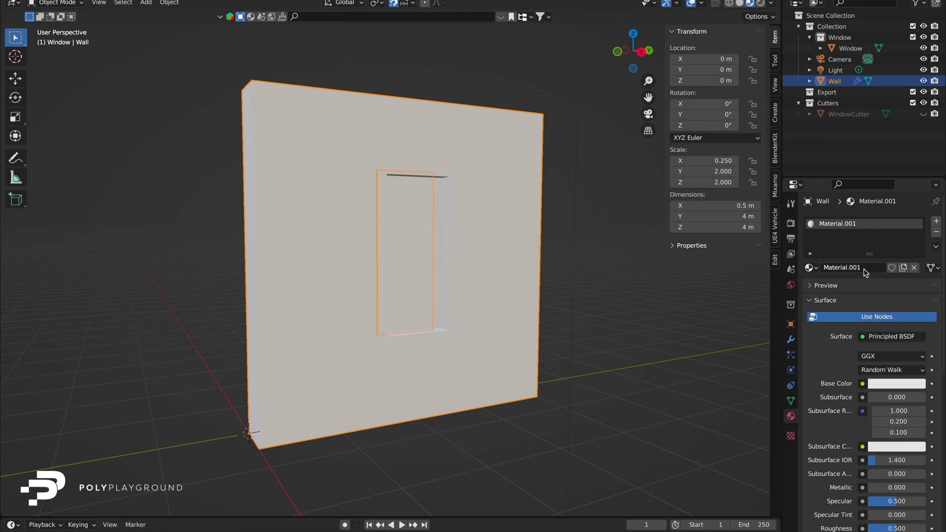
{"action": "double_click", "coordinate": [863, 272]}
{"action": "type", "text": "Ex"}
{"action": "key", "text": "Return"}
- Set the ExteriorWall material's base color to a soft orange
{"action": "left_click", "coordinate": [887, 384]}
{"action": "left_click", "coordinate": [856, 293]}
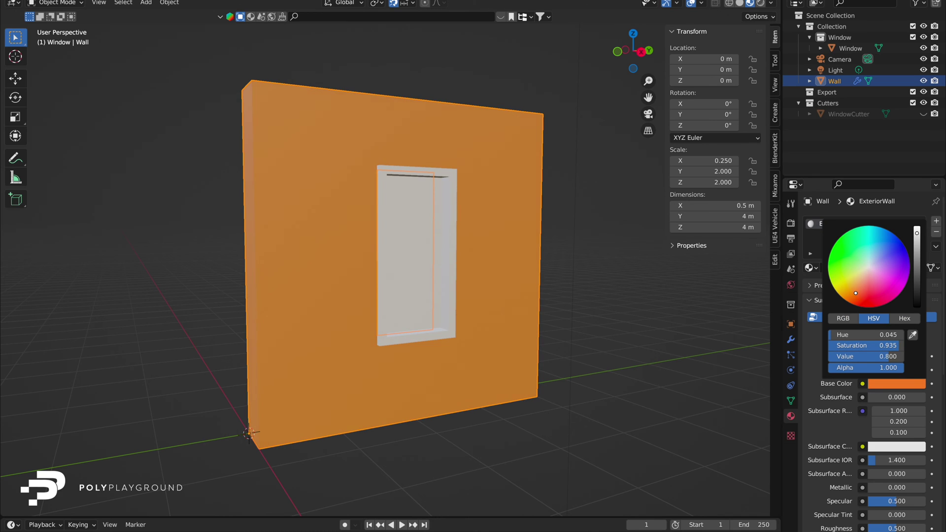
{"action": "left_click_drag", "start_coordinate": [854, 294], "coordinate": [862, 291]}
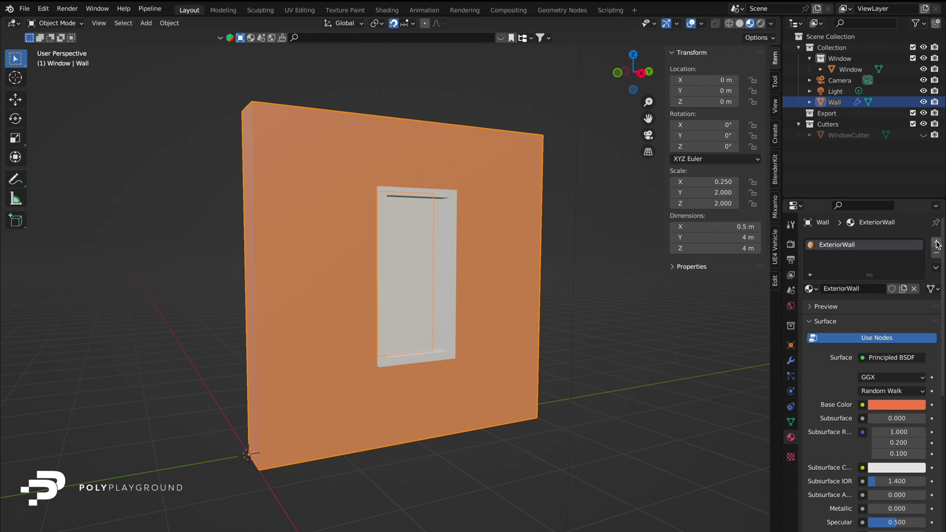
- Add a second material slot to the wall with a new material named InteriorWall
{"action": "left_click", "coordinate": [936, 223]}
{"action": "left_click", "coordinate": [848, 315]}
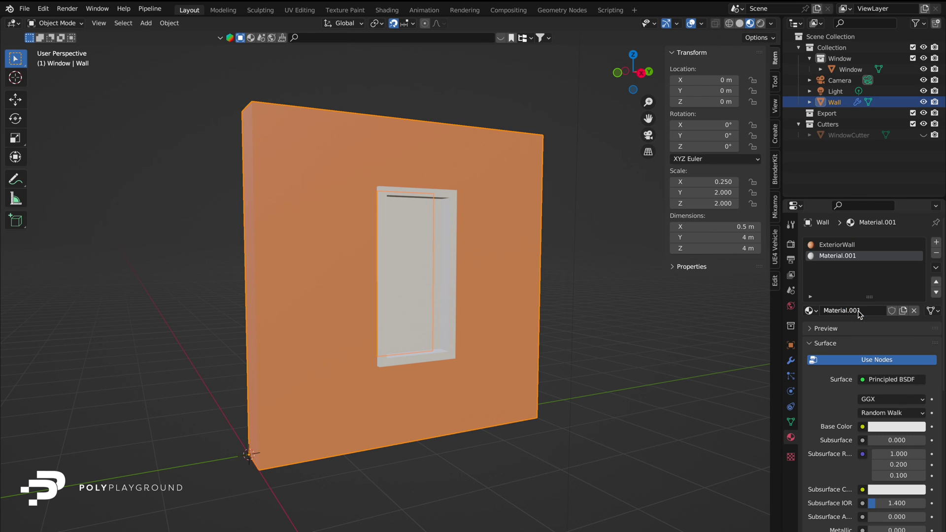
{"action": "left_click", "coordinate": [861, 311]}
{"action": "type", "text": "InteriorWall"}
{"action": "key", "text": "Return"}
- Assign the InteriorWall material to the wall's large inner face in face selection, and return to Object Mode
{"action": "key", "text": "Tab"}
{"action": "scroll", "coordinate": [515, 342], "scroll_direction": "left", "scroll_amount": 10}
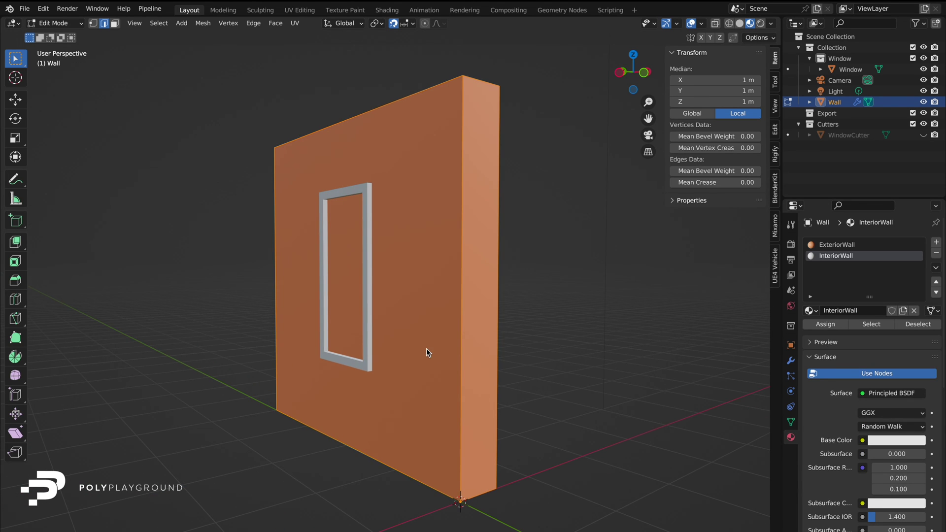
{"action": "left_click", "coordinate": [114, 23]}
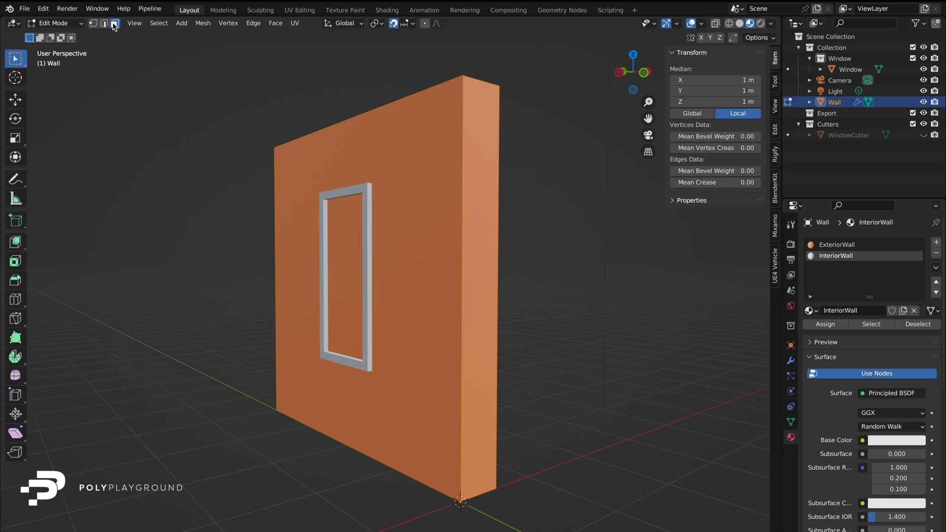
{"action": "left_click", "coordinate": [424, 148]}
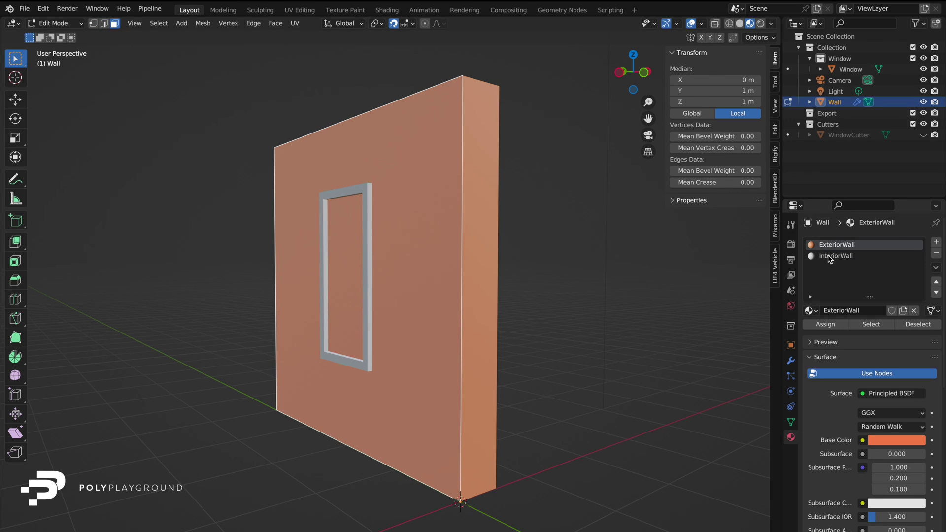
{"action": "left_click", "coordinate": [823, 324]}
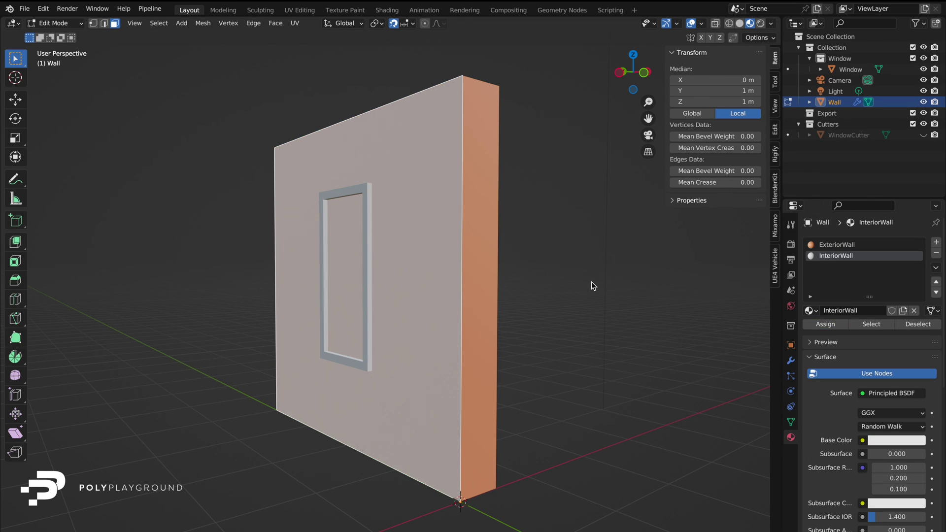
{"action": "key", "text": "Tab"}
{"action": "key", "text": "KP_1"}
{"action": "left_click", "coordinate": [615, 316]}
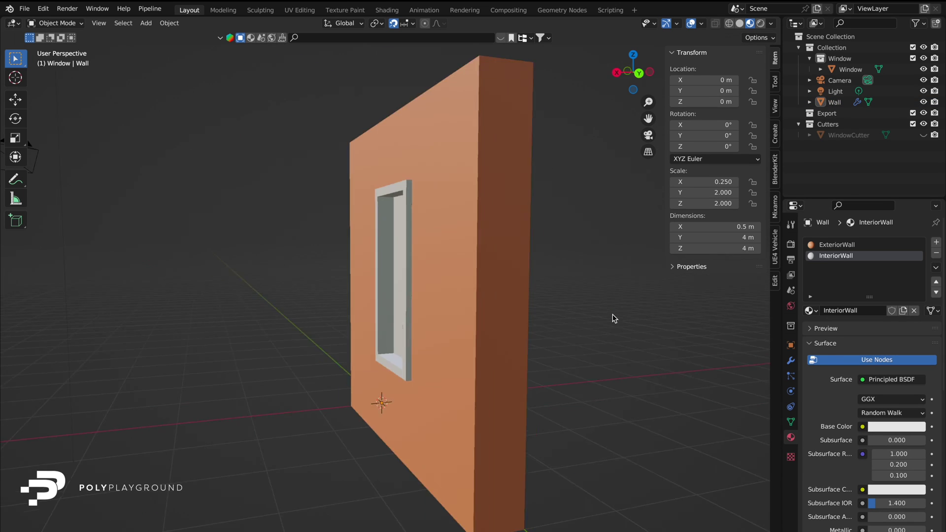
- Give the window a new material named WindowFrame with a near-black base color of value 0.013
{"action": "key", "text": "KP_1"}
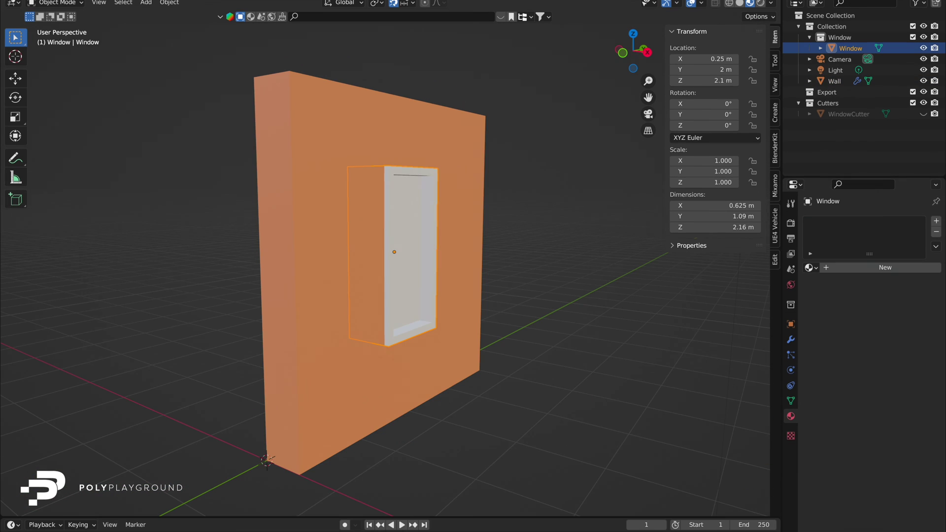
{"action": "left_click", "coordinate": [881, 269]}
{"action": "double_click", "coordinate": [862, 267]}
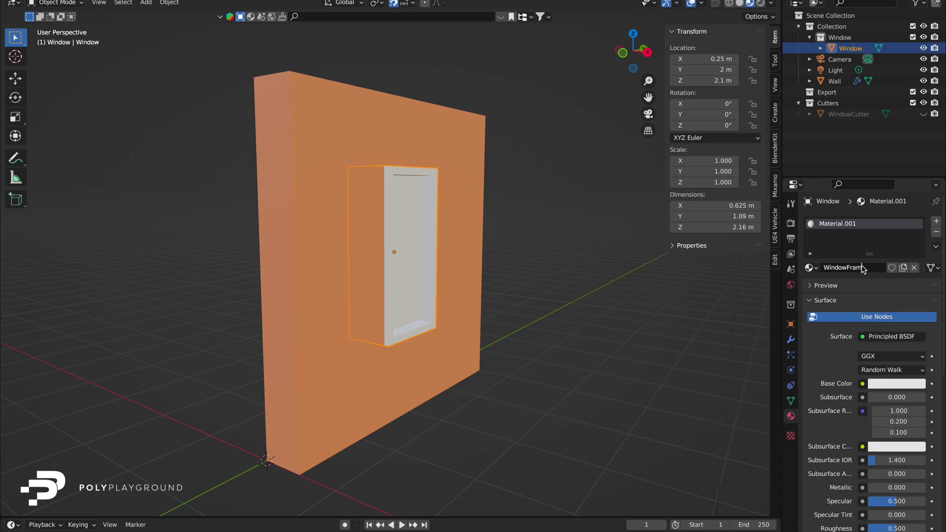
{"action": "left_click", "coordinate": [881, 388]}
{"action": "left_click", "coordinate": [917, 302]}
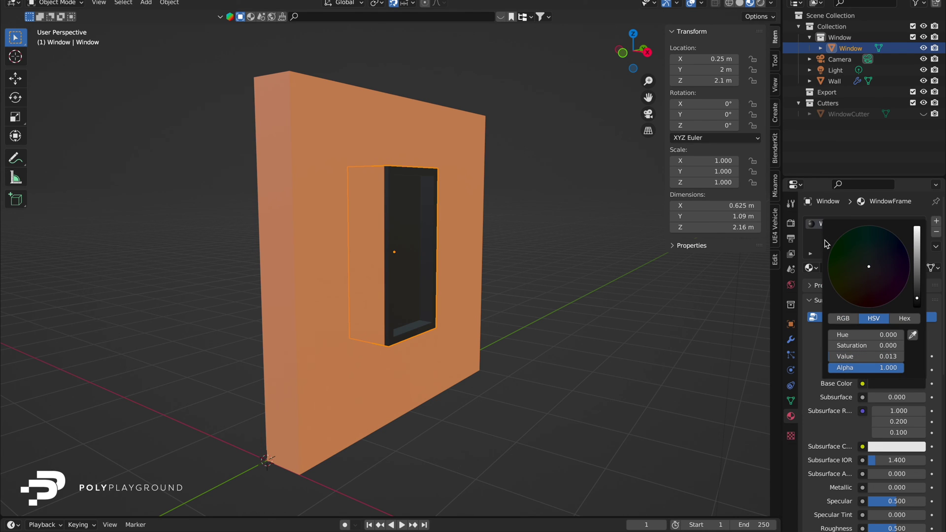
- Add a second material slot to the window with a new material named Glass
{"action": "left_click", "coordinate": [936, 221]}
{"action": "left_click", "coordinate": [857, 289]}
{"action": "double_click", "coordinate": [858, 289]}
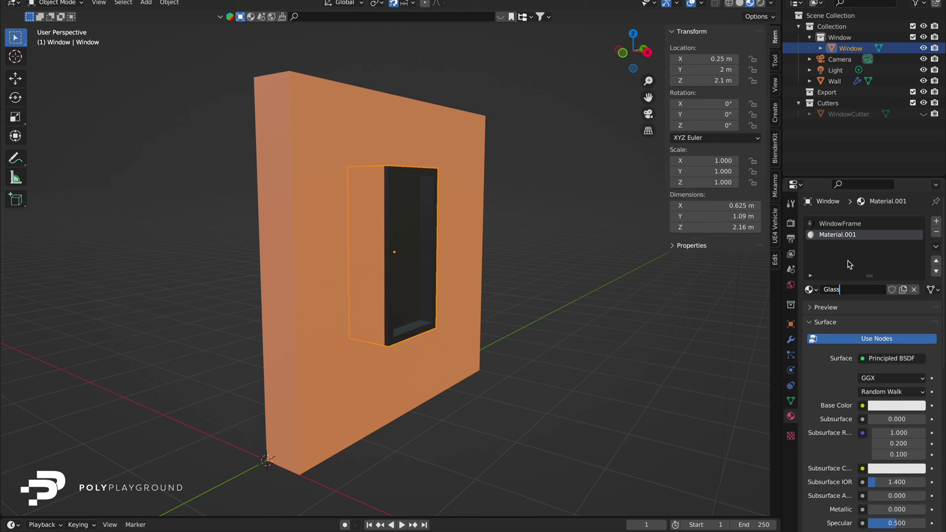
{"action": "key", "text": "Return"}
- Assign the Glass material to the front and back faces of the window pane
{"action": "key", "text": "Tab"}
{"action": "left_click", "coordinate": [412, 236]}
{"action": "middle_click_drag", "start_coordinate": [411, 235], "coordinate": [517, 236]}
{"action": "left_click", "coordinate": [357, 220], "text": "shift"}
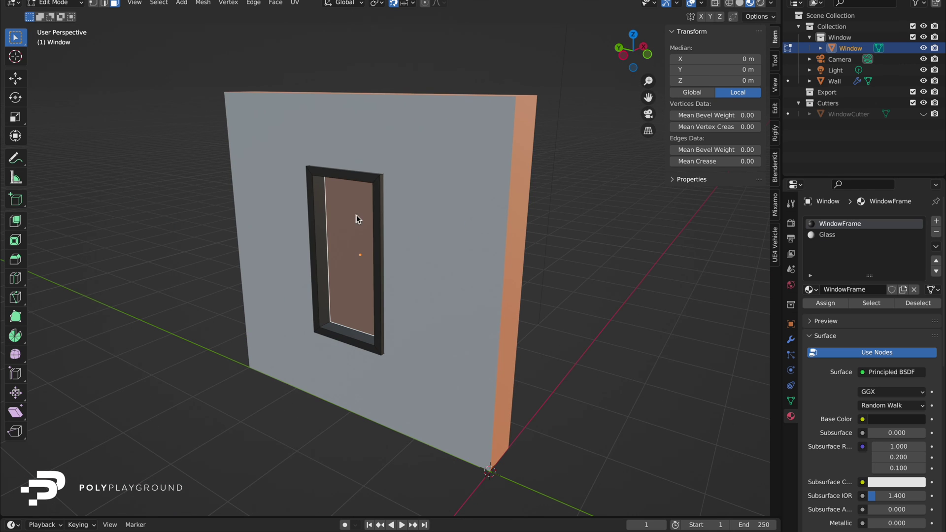
{"action": "left_click", "coordinate": [831, 305]}
{"action": "scroll", "coordinate": [833, 483], "scroll_direction": "down", "scroll_amount": 1}
{"action": "middle_click_drag", "start_coordinate": [594, 323], "coordinate": [609, 277]}
{"action": "key", "text": "Tab"}
{"action": "scroll", "coordinate": [628, 296], "scroll_direction": "down", "scroll_amount": 2}
{"action": "left_click", "coordinate": [609, 277]}
- Duplicate the wall and move the copy 5 m along the Y axis
{"action": "left_click", "coordinate": [519, 344]}
{"action": "middle_click_drag", "start_coordinate": [519, 344], "coordinate": [519, 344]}
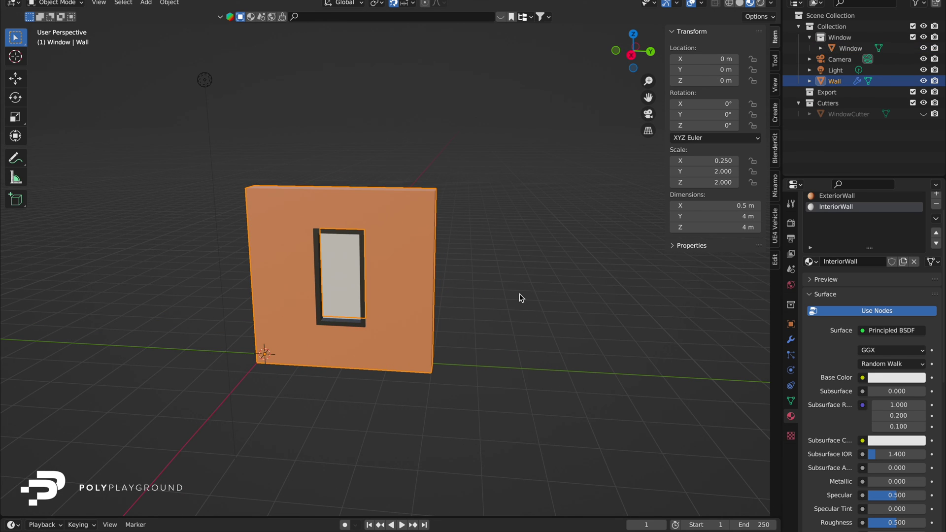
{"action": "key", "text": "shift+d"}
{"action": "key", "text": "y"}
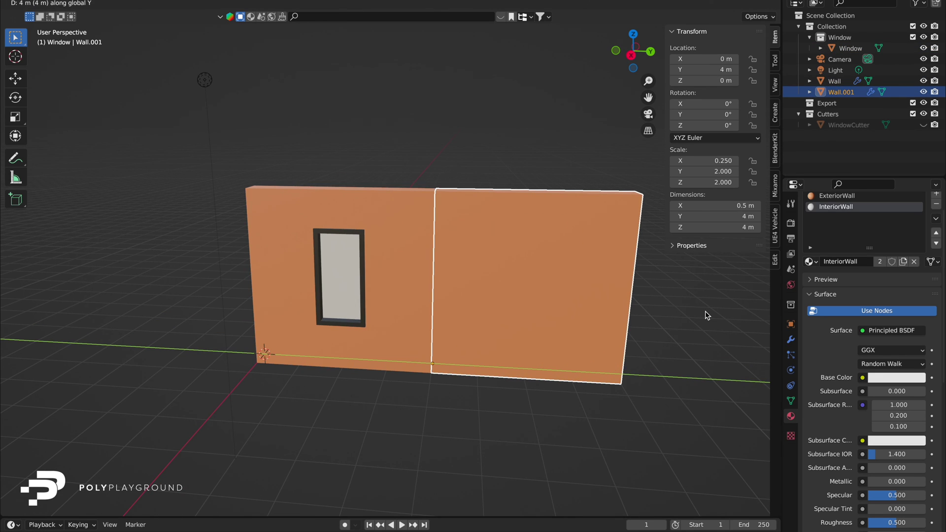
{"action": "left_click", "coordinate": [744, 312]}
- Unhide the window cutter and place two copies of it on the second wall, at Y 6 m and Y 8 m
{"action": "left_click", "coordinate": [923, 125]}
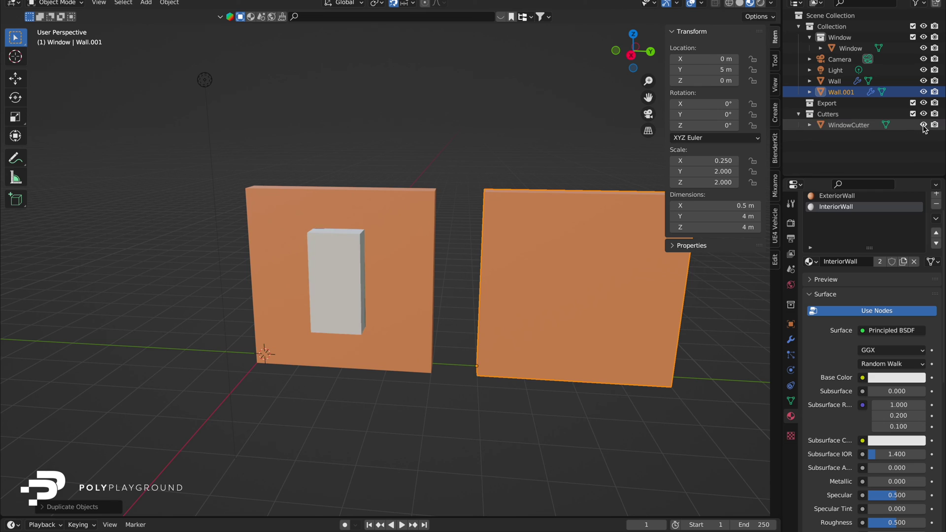
{"action": "left_click", "coordinate": [344, 281]}
{"action": "key", "text": "shift+d"}
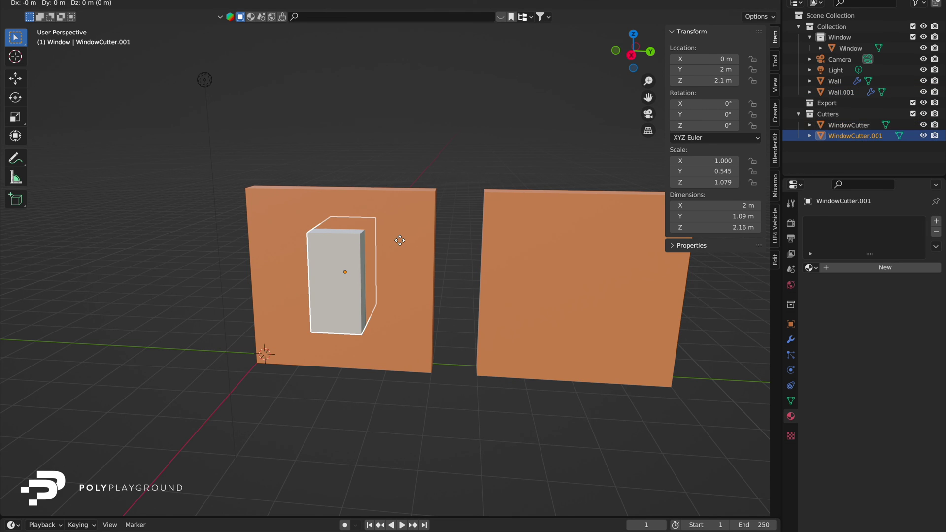
{"action": "key", "text": "y"}
{"action": "left_click", "coordinate": [577, 278]}
{"action": "key", "text": "shift+d"}
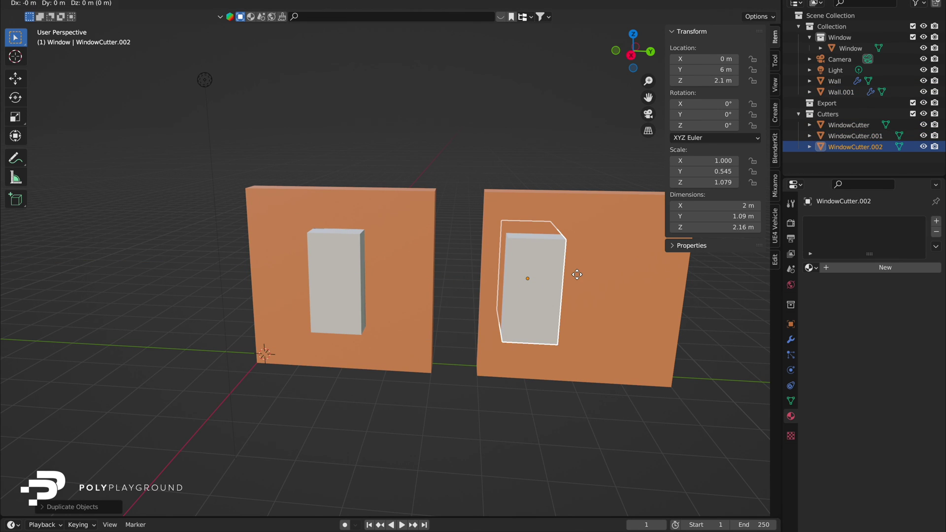
{"action": "key", "text": "y"}
{"action": "left_click", "coordinate": [675, 291]}
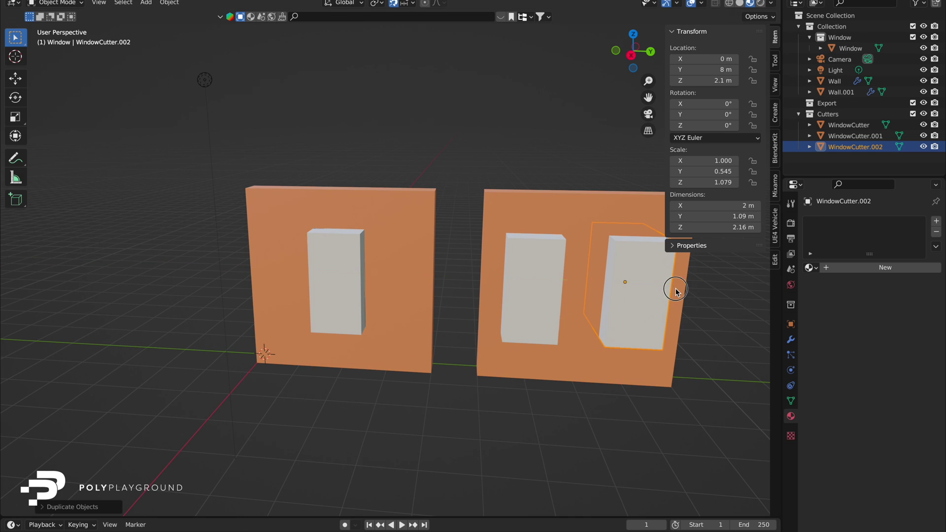
- Hide all three window cutters
{"action": "left_click", "coordinate": [337, 276]}
{"action": "key", "text": "h"}
{"action": "left_click", "coordinate": [531, 267]}
{"action": "key", "text": "h"}
{"action": "left_click", "coordinate": [638, 291]}
{"action": "key", "text": "h"}
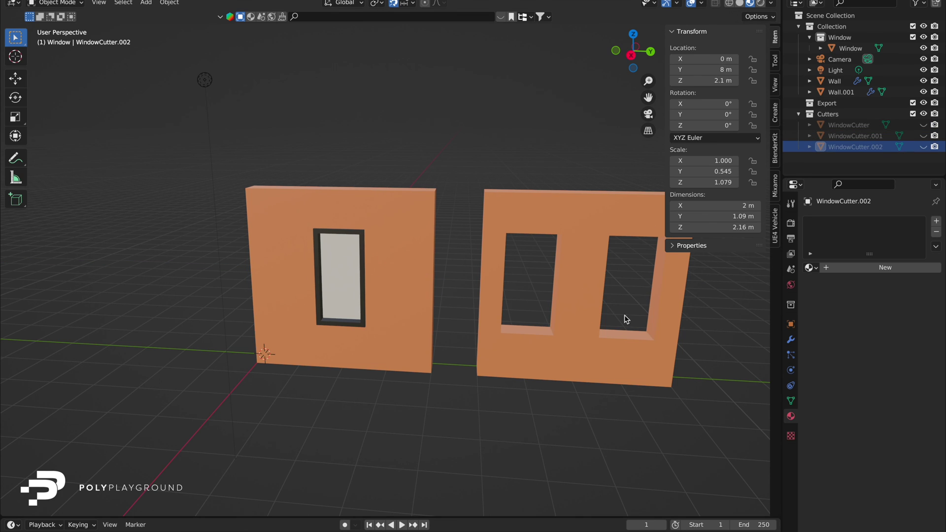
- Duplicate the window twice along Y to fill the second wall's openings at Y 6 m and Y 8 m
{"action": "left_click", "coordinate": [340, 278]}
{"action": "key", "text": "shift+d"}
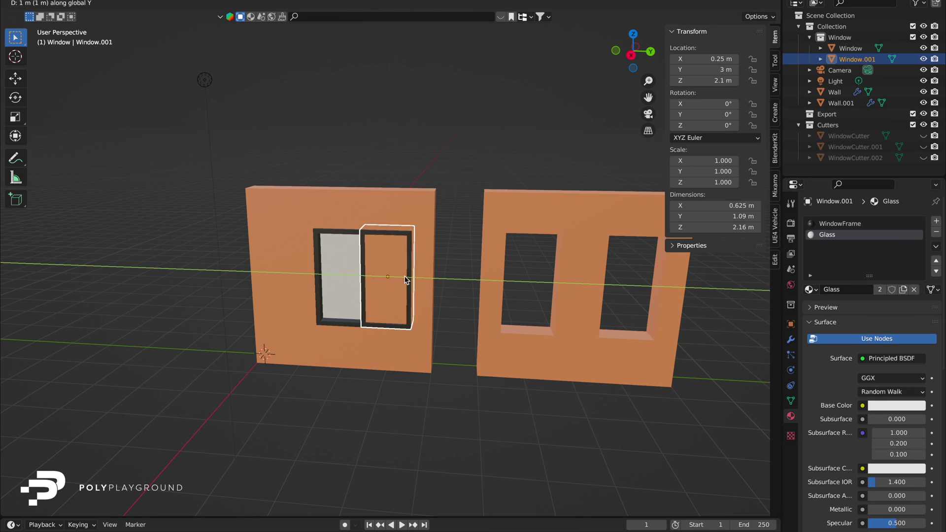
{"action": "left_click", "coordinate": [530, 285]}
{"action": "key", "text": "shift+d"}
{"action": "key", "text": "y"}
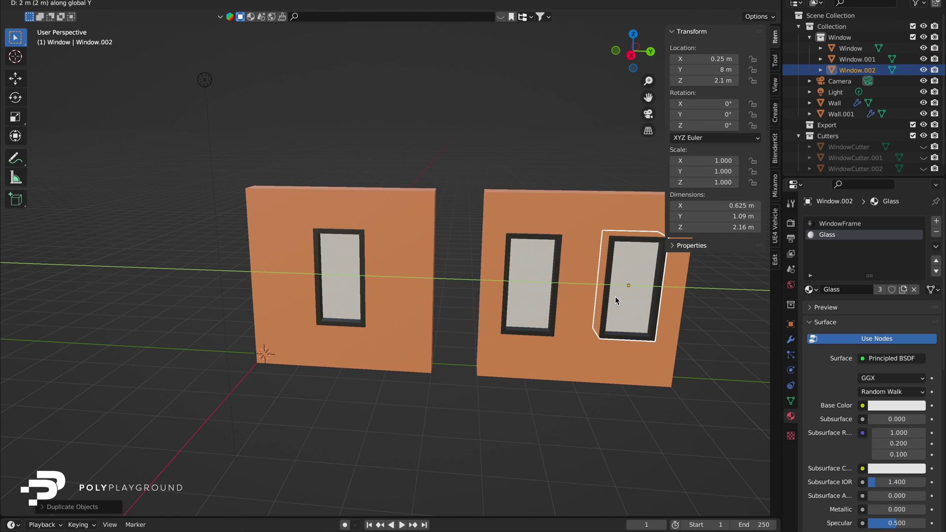
{"action": "left_click", "coordinate": [622, 298]}
- Duplicate the two-window wall along Y and place the copy at Y 10 m
{"action": "left_click", "coordinate": [512, 435]}
{"action": "middle_click_drag", "start_coordinate": [513, 434], "coordinate": [335, 429]}
{"action": "left_click", "coordinate": [434, 342]}
{"action": "key", "text": "shift+d"}
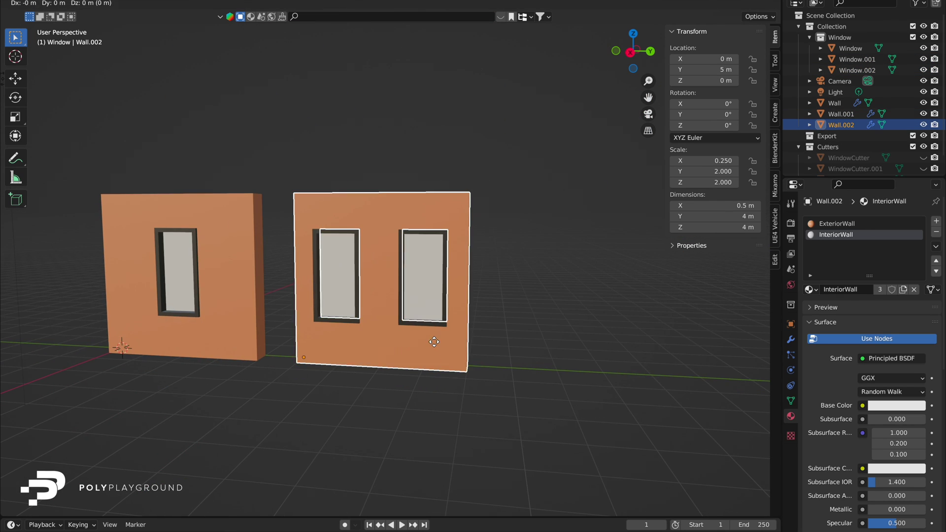
{"action": "key", "text": "y"}
{"action": "left_click", "coordinate": [660, 351]}
- Unhide the original window cutter, place a copy on the third wall at Y 12 m, and hide the original again
{"action": "left_click", "coordinate": [923, 159]}
{"action": "left_click", "coordinate": [172, 269]}
{"action": "key", "text": "shift+d"}
{"action": "key", "text": "y"}
{"action": "left_click", "coordinate": [689, 306]}
{"action": "left_click", "coordinate": [171, 251]}
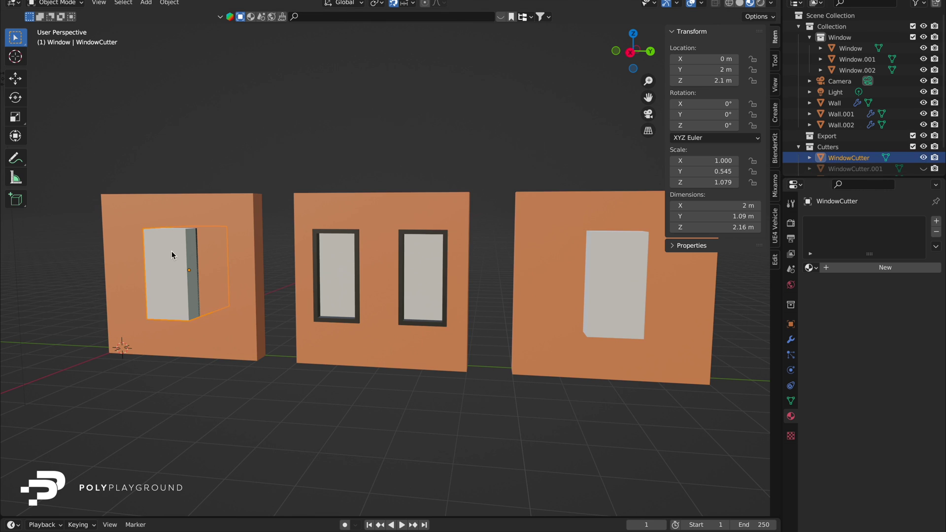
{"action": "key", "text": "h"}
- Rename the cutter on the third wall as DoorCutter
{"action": "middle_click_drag", "start_coordinate": [616, 292], "coordinate": [428, 289], "text": "shift"}
{"action": "middle_click_drag", "start_coordinate": [428, 290], "coordinate": [435, 289]}
{"action": "left_click", "coordinate": [435, 288]}
{"action": "scroll", "coordinate": [846, 163], "scroll_direction": "down", "scroll_amount": 3}
{"action": "double_click", "coordinate": [846, 165]}
{"action": "key", "text": "Return"}
- Scale DoorCutter wider along Y and taller along Z, lower it to door position on the third wall, and hide it
{"action": "key", "text": "KP_3"}
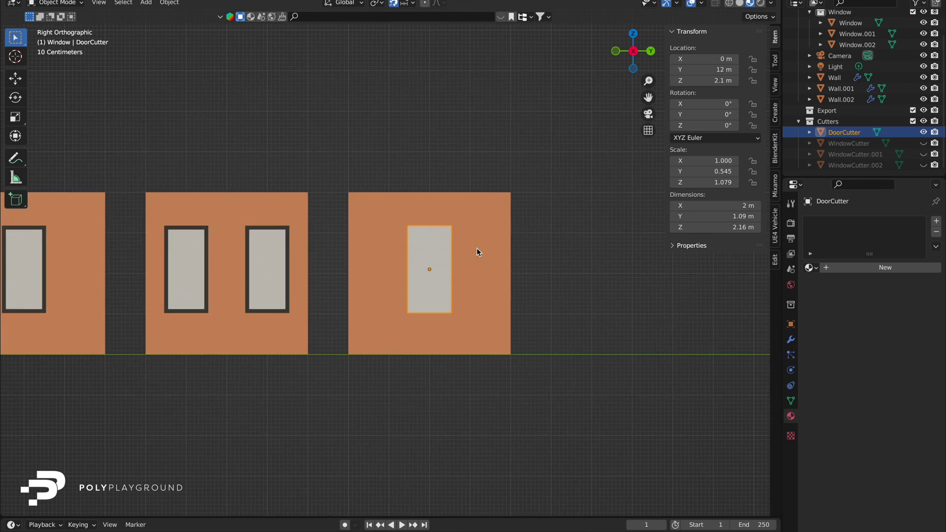
{"action": "scroll", "coordinate": [468, 262], "scroll_direction": "up", "scroll_amount": 4}
{"action": "key", "text": "s"}
{"action": "key", "text": "y"}
{"action": "left_click", "coordinate": [531, 250]}
{"action": "key", "text": "s"}
{"action": "key", "text": "z"}
{"action": "left_click", "coordinate": [586, 150]}
{"action": "key", "text": "g"}
{"action": "key", "text": "z"}
{"action": "left_click", "coordinate": [583, 166]}
{"action": "middle_click_drag", "start_coordinate": [583, 166], "coordinate": [421, 299]}
{"action": "key", "text": "h"}
- Add a horizontal loop cut to the third wall and slide it down near the wall's base
{"action": "scroll", "coordinate": [421, 299], "scroll_direction": "down", "scroll_amount": 4}
{"action": "scroll", "coordinate": [421, 300], "scroll_direction": "up", "scroll_amount": 5}
{"action": "left_click", "coordinate": [512, 301]}
{"action": "key", "text": "Tab"}
{"action": "key", "text": "ctrl+r"}
{"action": "left_click", "coordinate": [318, 302]}
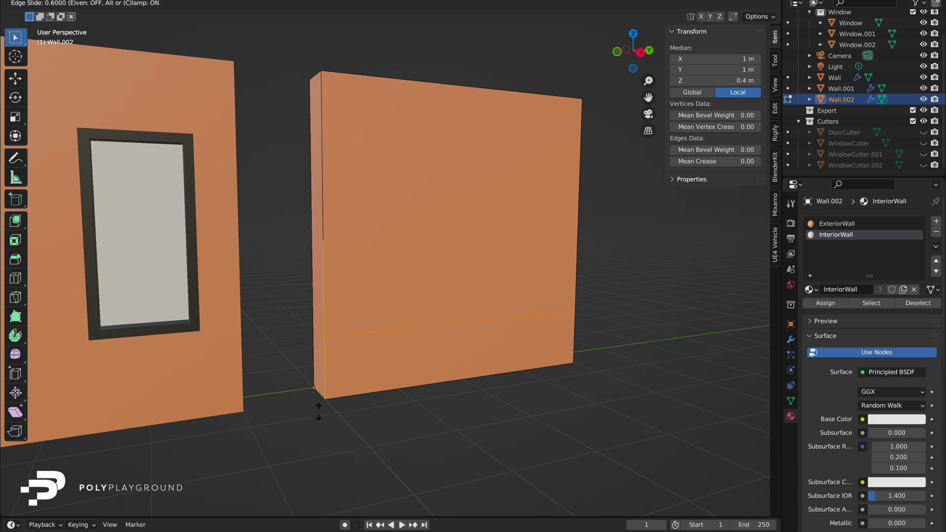
{"action": "left_click", "coordinate": [320, 407]}
- Select the front and end faces of the third wall's base strip and add a third slot with a new material named SecondaryColour
{"action": "key", "text": "3"}
{"action": "left_click", "coordinate": [361, 365]}
{"action": "left_click", "coordinate": [253, 374], "text": "shift"}
{"action": "middle_click_drag", "start_coordinate": [253, 374], "coordinate": [128, 367]}
{"action": "left_click", "coordinate": [535, 462], "text": "shift"}
{"action": "left_click", "coordinate": [936, 221]}
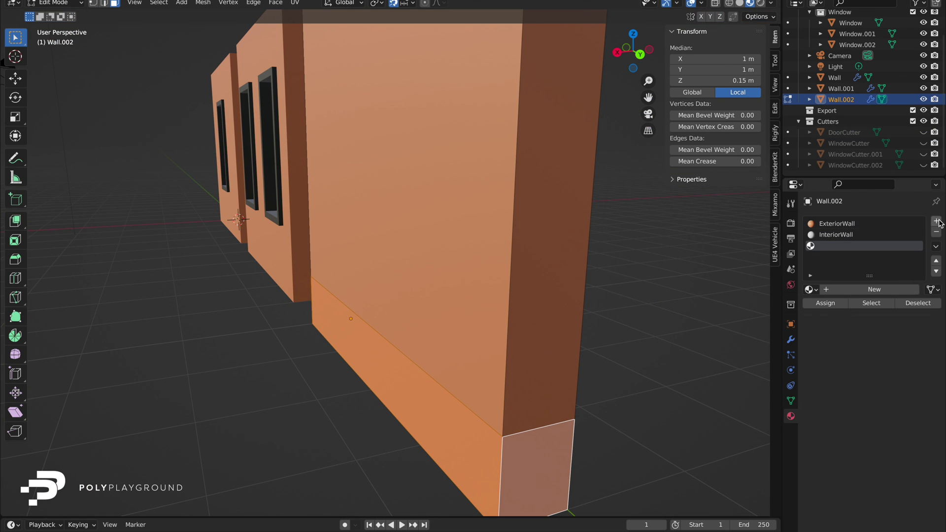
{"action": "left_click", "coordinate": [866, 290]}
{"action": "double_click", "coordinate": [865, 289]}
{"action": "type", "text": "SecondaryColour"}
{"action": "key", "text": "Return"}
- Darken the SecondaryColour base color to grey and assign the material to the selected base faces
{"action": "left_click", "coordinate": [882, 420]}
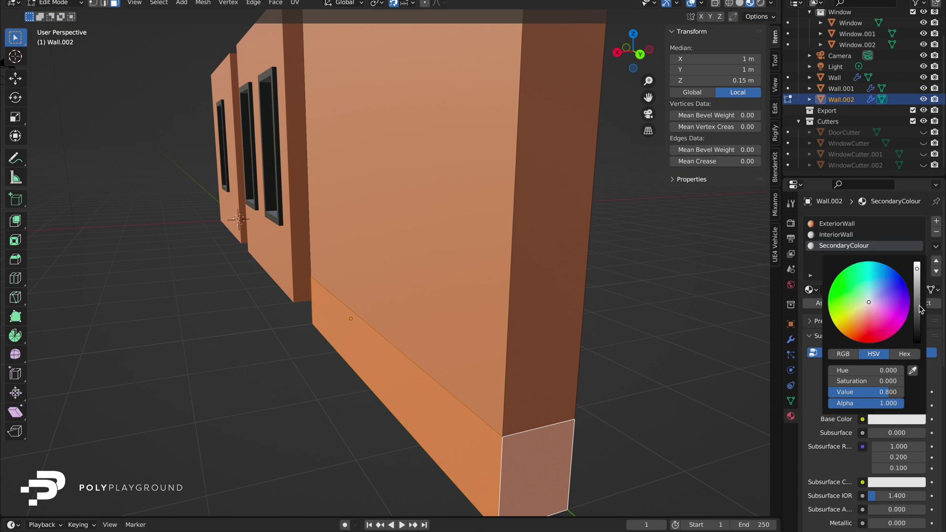
{"action": "left_click_drag", "start_coordinate": [918, 305], "coordinate": [918, 313]}
{"action": "left_click", "coordinate": [829, 303]}
- Extrude the base strip's front face outward 0.1 m and assign SecondaryColour to the resulting ledge
{"action": "left_click", "coordinate": [449, 422]}
{"action": "type", "text": "e0.1"}
{"action": "key", "text": "Return"}
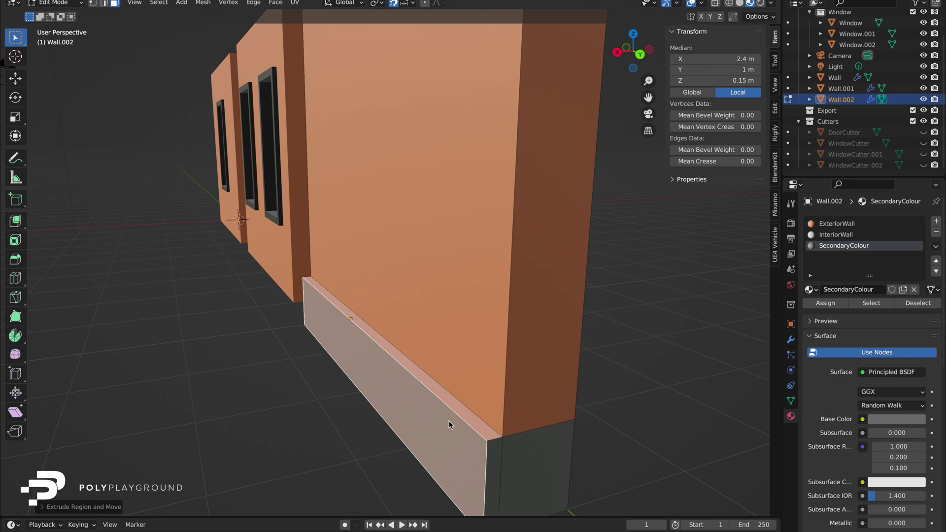
{"action": "left_click", "coordinate": [446, 396]}
{"action": "left_click", "coordinate": [843, 245]}
{"action": "left_click", "coordinate": [821, 305]}
{"action": "key", "text": "Tab"}
- Add another horizontal loop cut to the third wall and slide it up near the wall's top edge
{"action": "key", "text": "Tab"}
{"action": "key", "text": "ctrl+r"}
{"action": "left_click", "coordinate": [282, 141]}
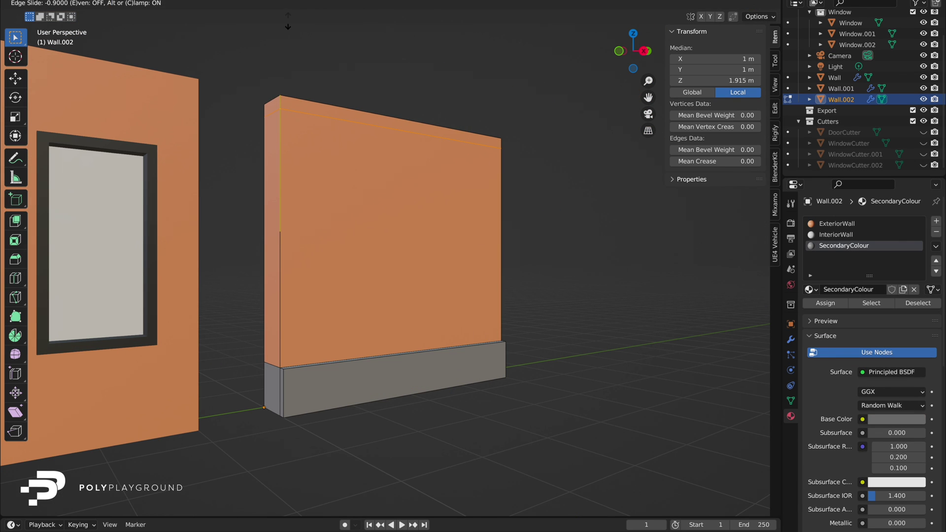
{"action": "left_click", "coordinate": [290, 26]}
- Extrude the front face of the third wall's top strip outward 0.1 m
{"action": "left_click", "coordinate": [299, 102]}
{"action": "middle_click_drag", "start_coordinate": [301, 102], "coordinate": [325, 114]}
{"action": "type", "text": "e0.1"}
{"action": "key", "text": "Return"}
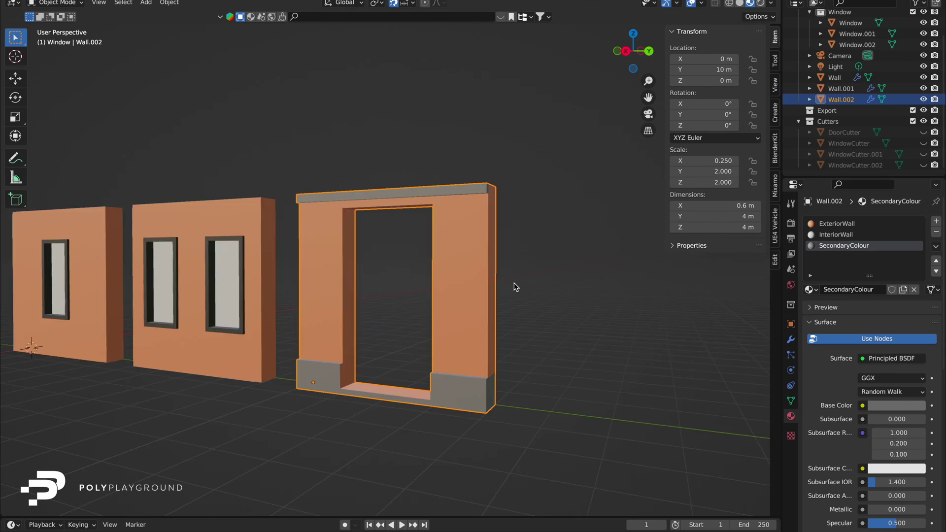
{"action": "scroll", "coordinate": [513, 286], "scroll_direction": "up", "scroll_amount": 2}
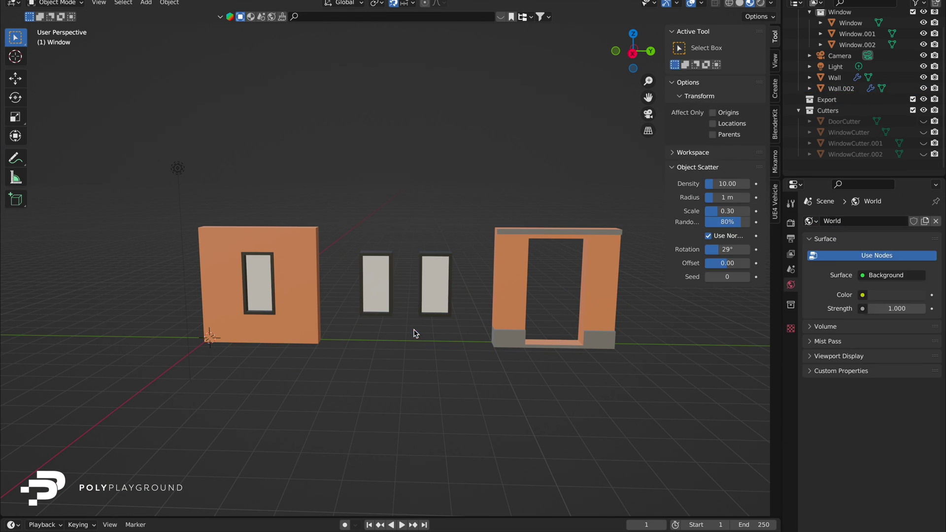